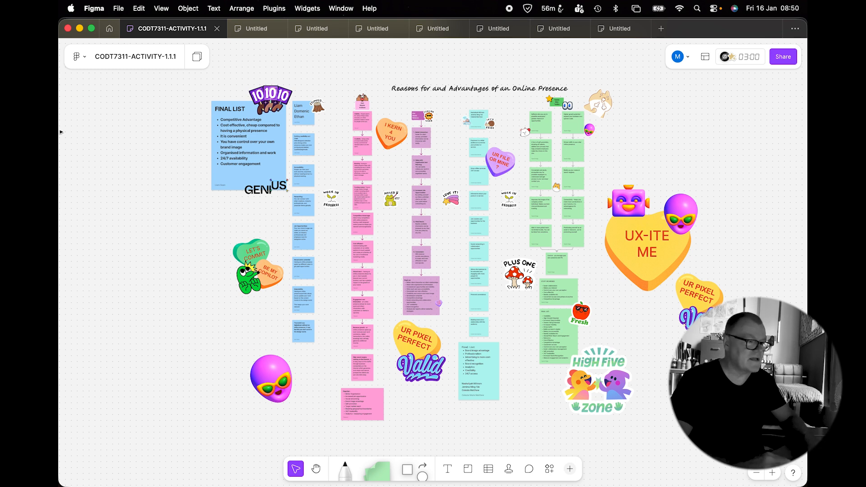
- Look through the open example boards, from the JavaScript data model diagram to the POE submission requirements
click(252, 30)
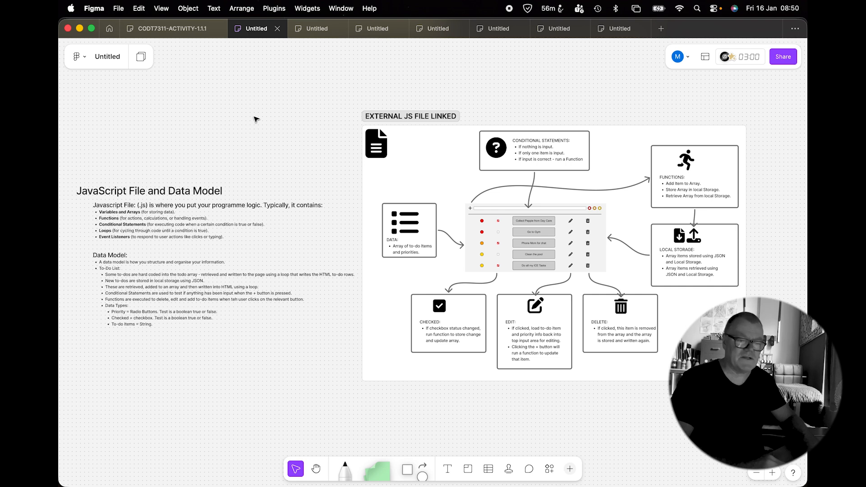
click(317, 29)
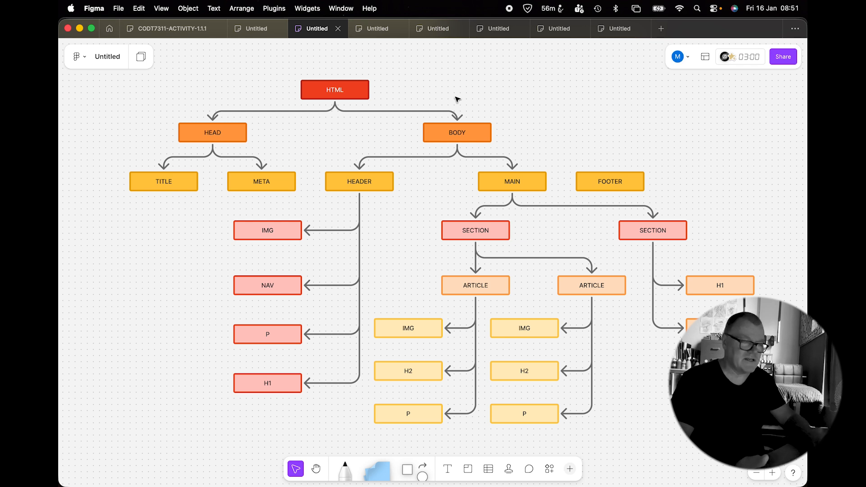
click(379, 34)
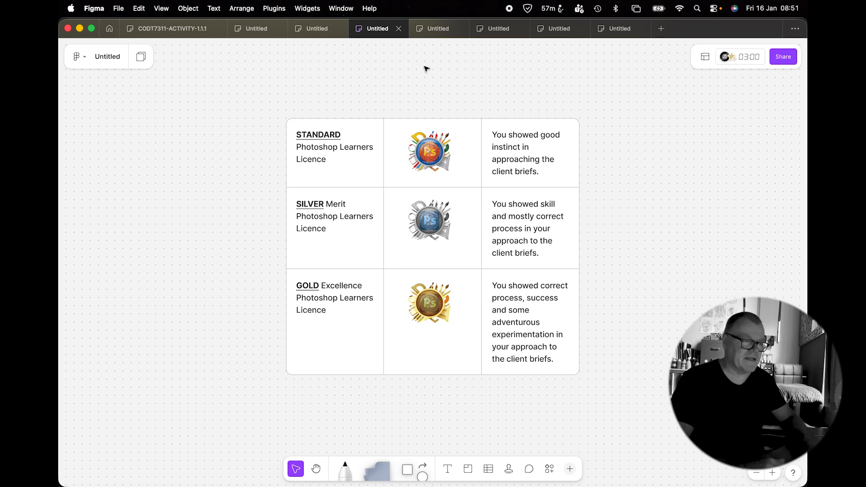
click(434, 31)
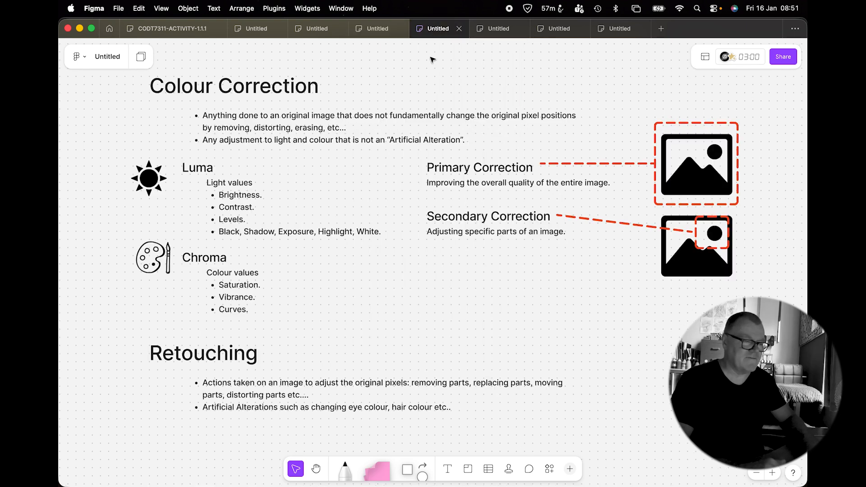
click(490, 30)
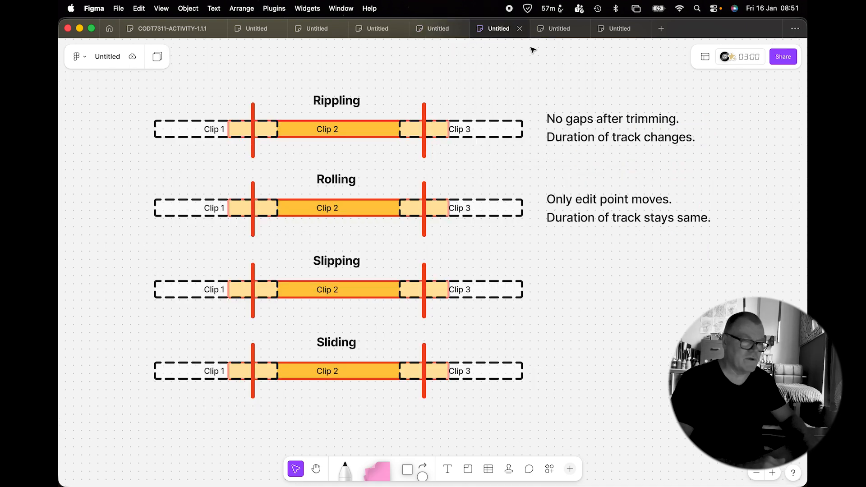
click(559, 32)
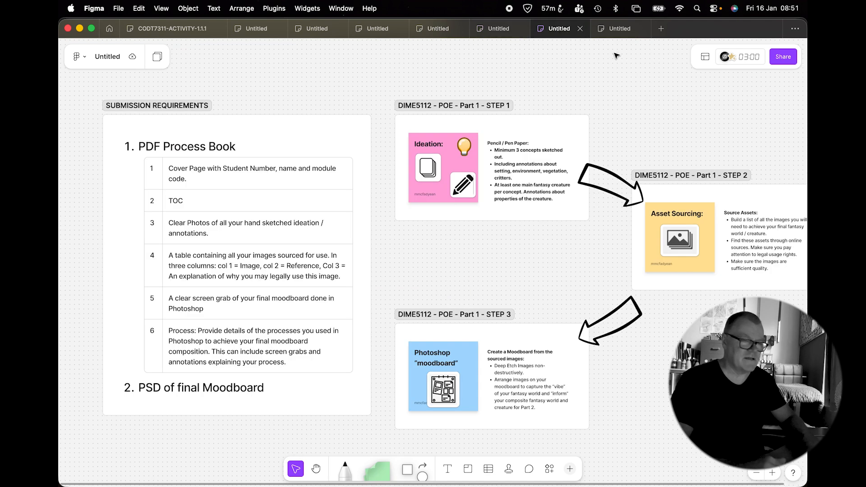
- Examine the portfolio website board's site map, including its page levels, colour key and task flows
click(620, 32)
scroll(440, 299, right, 10)
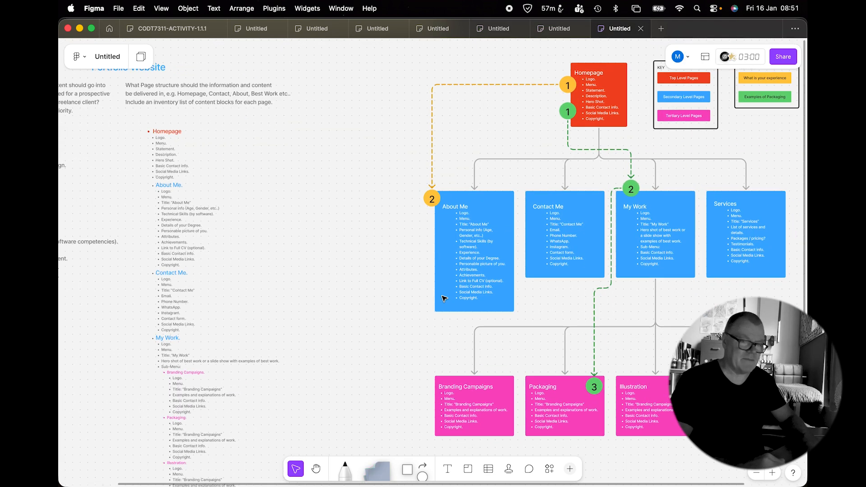
scroll(440, 298, down, 3)
scroll(444, 298, left, 2)
scroll(444, 299, down, 1)
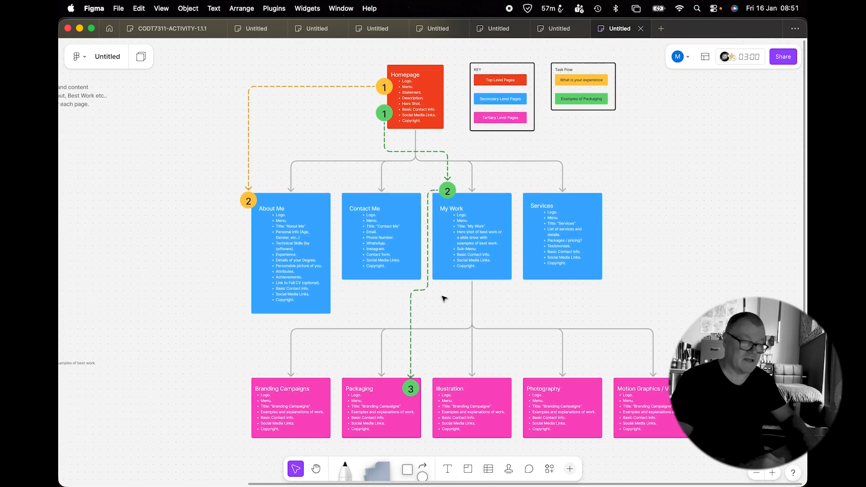
scroll(444, 298, up, 1)
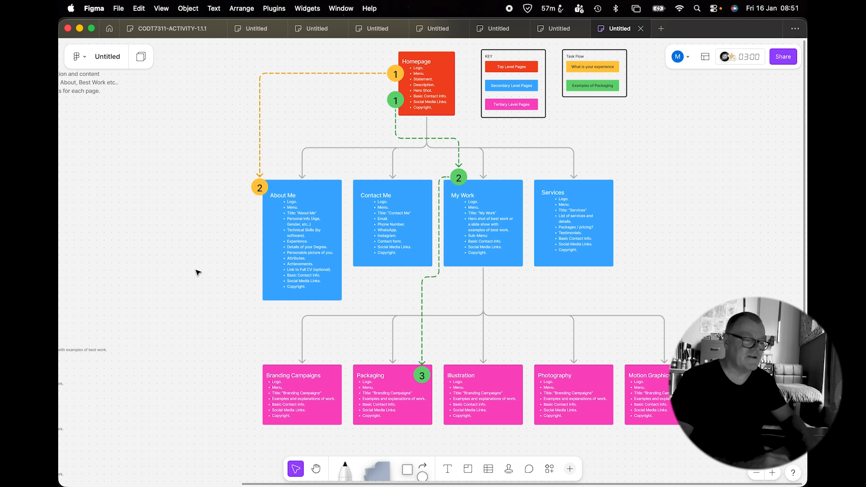
scroll(169, 165, right, 3)
scroll(169, 165, up, 2)
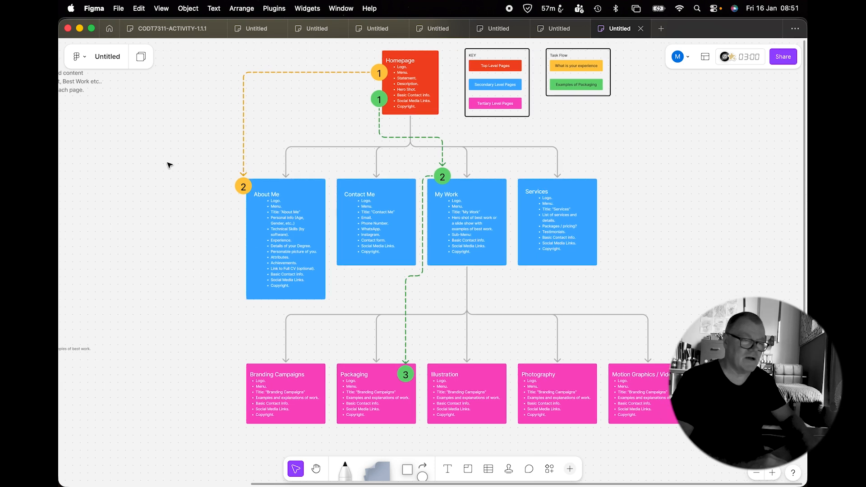
- Create a new FigJam board and add the text "Site Map" near the top of the canvas
click(110, 29)
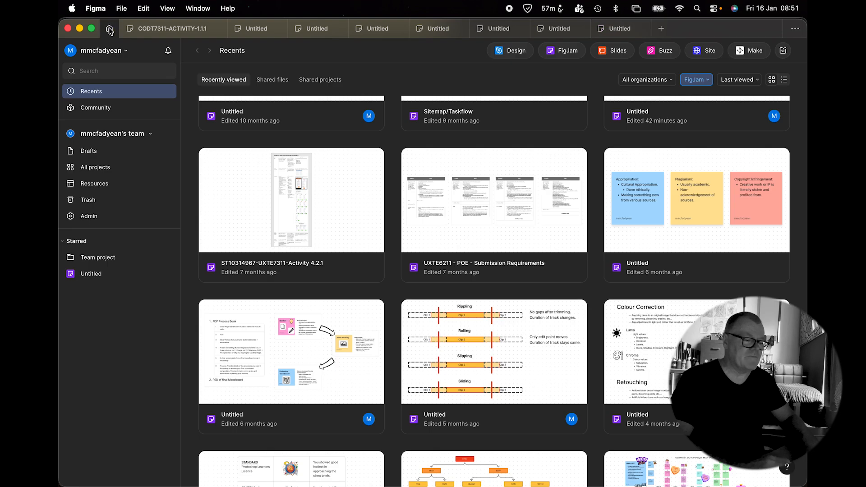
click(567, 53)
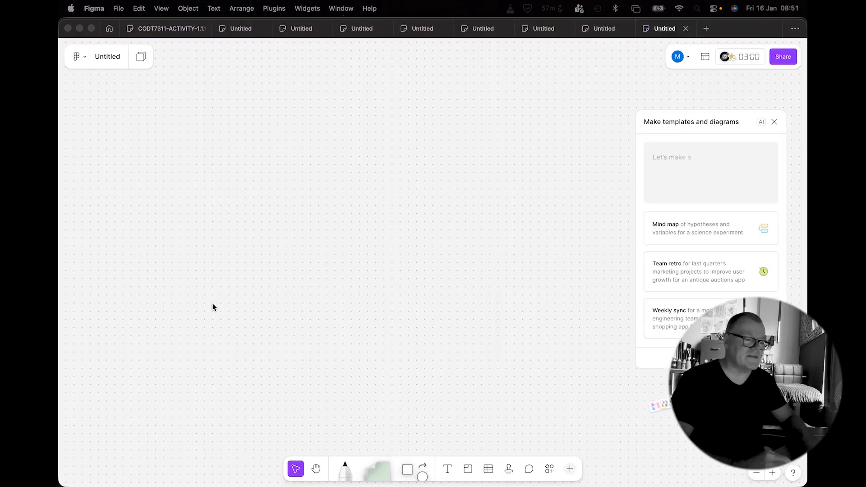
click(449, 470)
click(303, 116)
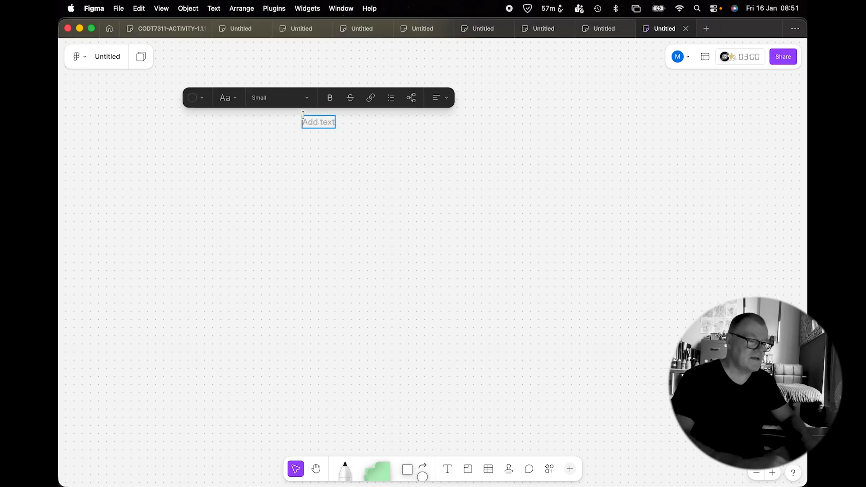
text(Site Map)
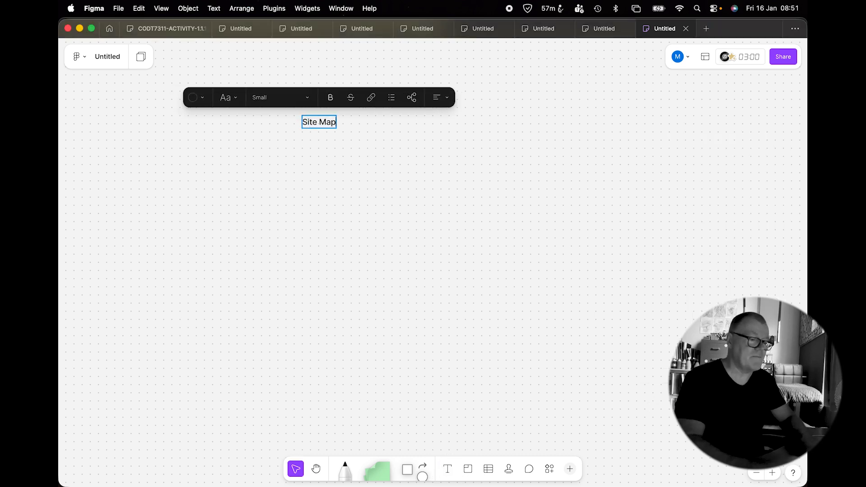
- Set the "Site Map" text to Large and move it to the top centre as the board's title
key(super+a)
click(276, 97)
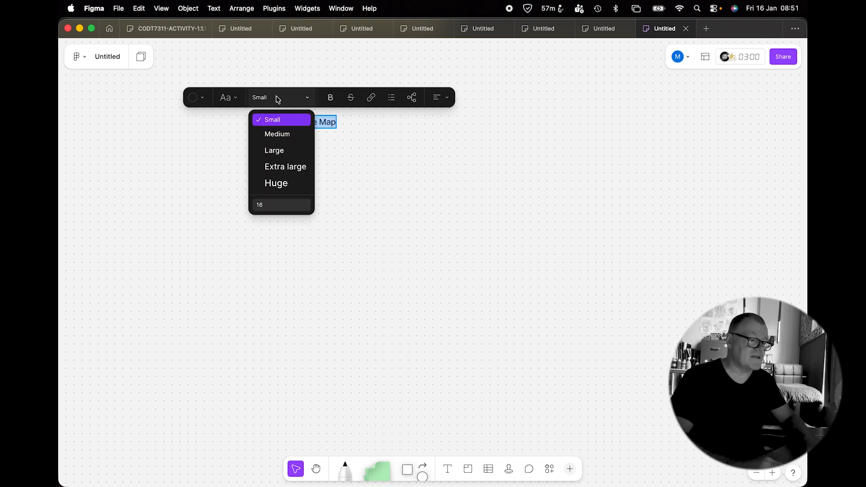
click(281, 155)
key(Escape)
drag(357, 135, 389, 112)
click(382, 199)
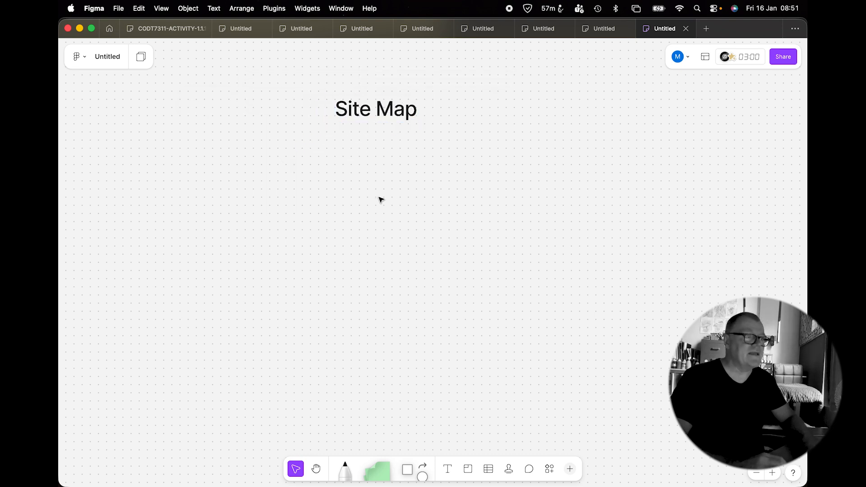
- Add a square shape labelled HOMEPAGE below the Site Map title
click(408, 471)
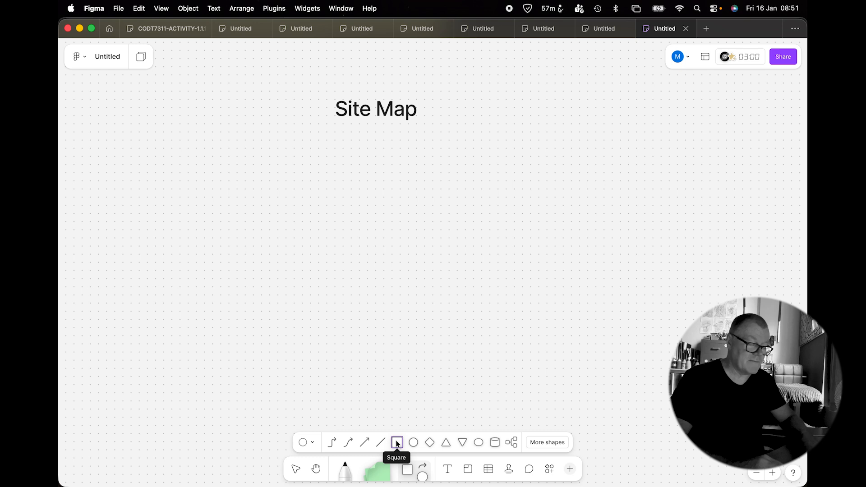
click(335, 145)
text(HOMEPAGE)
click(474, 238)
click(388, 228)
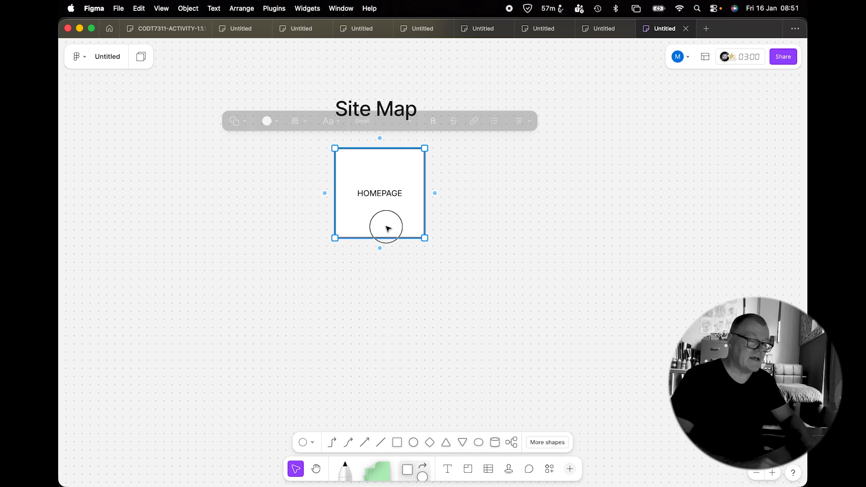
- Flatten the HOMEPAGE square into a short box and place a copy labelled ARTICLES below it to the left
drag(383, 238, 271, 221)
double_click(269, 221)
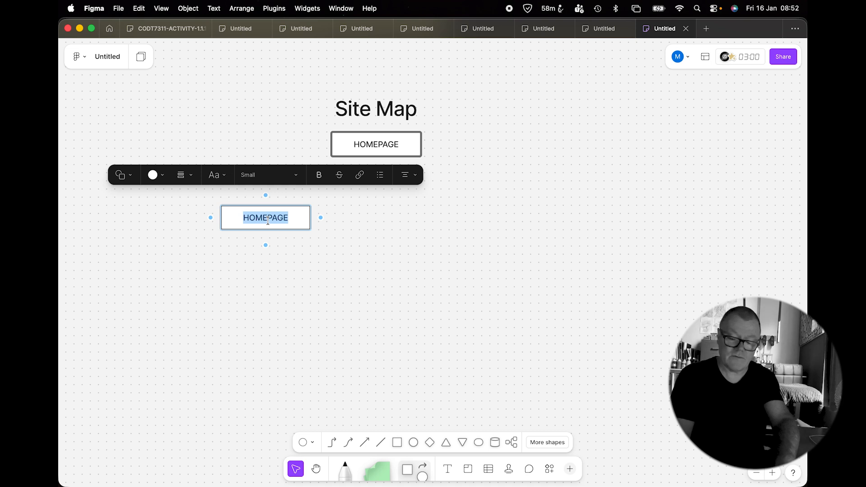
text(ARTICLES)
click(316, 275)
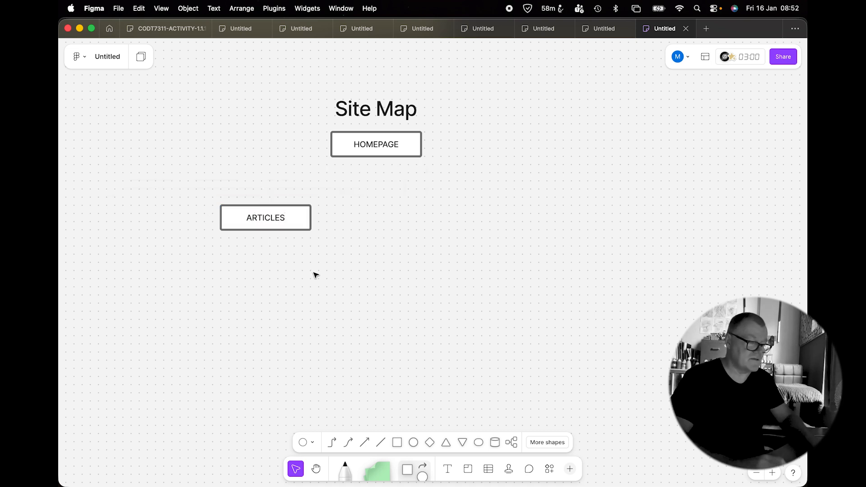
- Duplicate the ARTICLES box to its right and label the copy BLOG
click(278, 213)
drag(271, 216, 378, 227)
double_click(377, 220)
text(BLOG)
click(410, 253)
- Duplicate the BLOG box to its right and label the copy GALLERY
drag(377, 221, 486, 223)
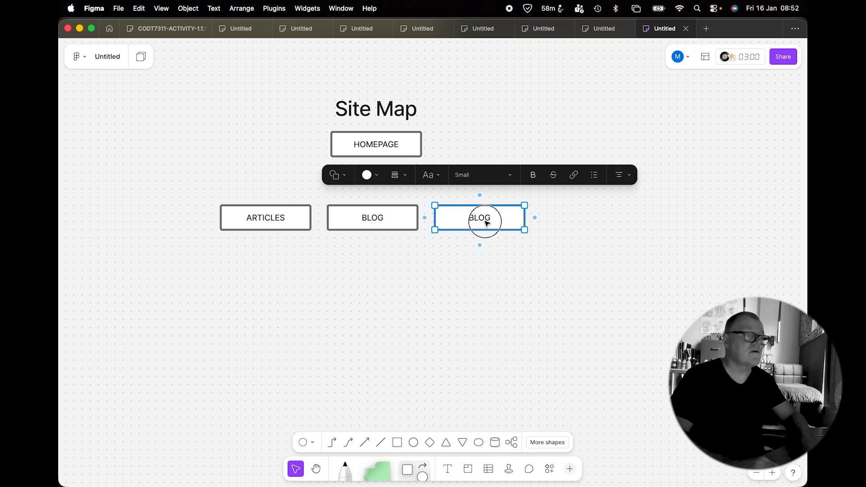
double_click(486, 223)
text(Ga)
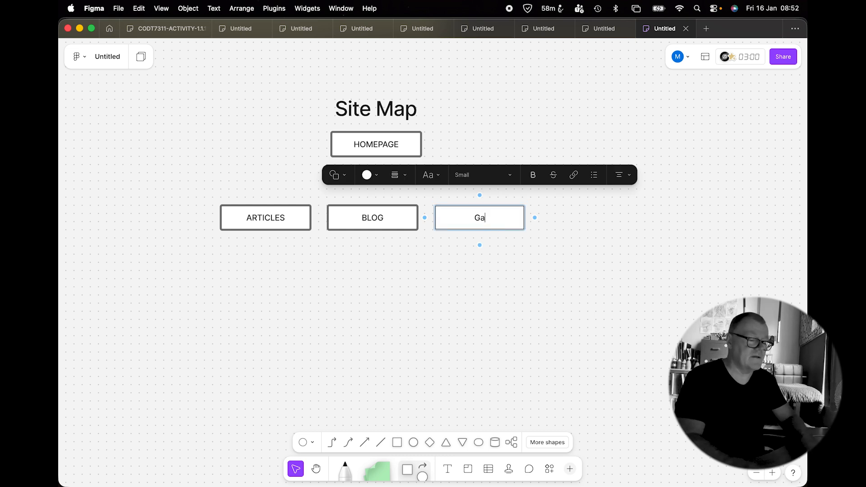
text(llWERY)
key(BackSpace)
key(BackSpace)
key(BackSpace)
key(BackSpace)
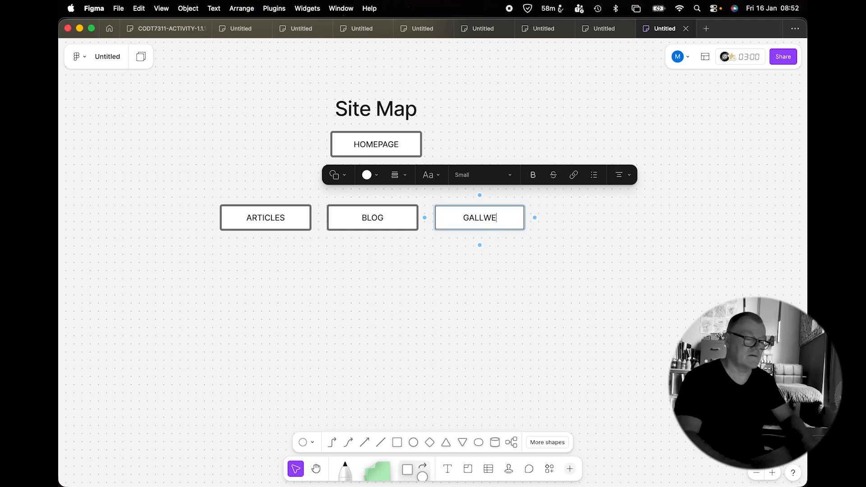
text(ERY)
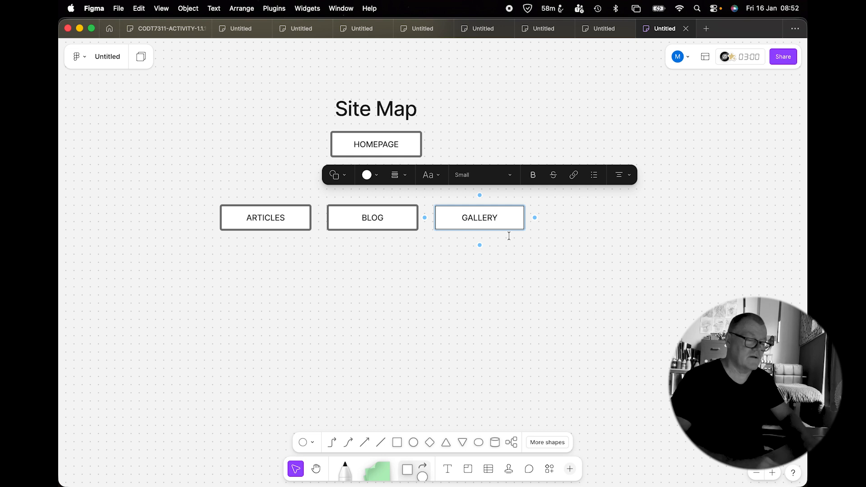
click(511, 277)
- Duplicate the GALLERY box to its right and label the copy CONTACT
drag(486, 224, 591, 226)
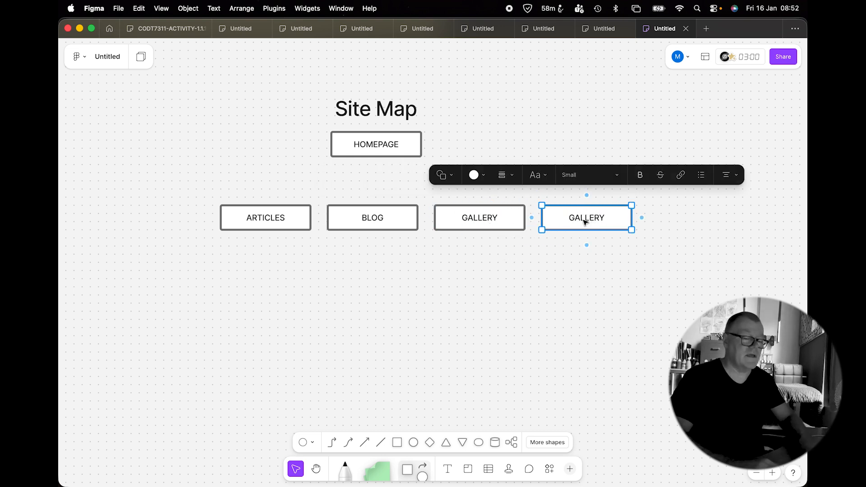
double_click(591, 226)
text(CONTACT)
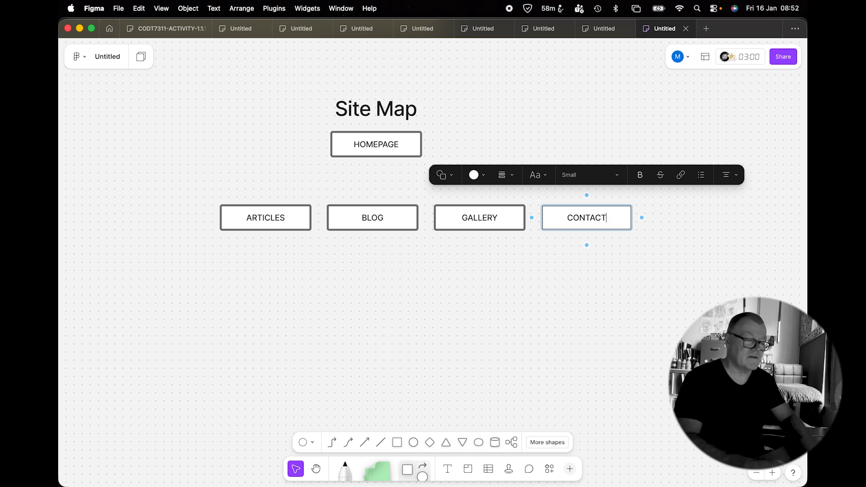
click(416, 289)
- Duplicate the ARTICLES box onto a third level below it and label the copy ARTICLE 1
click(283, 221)
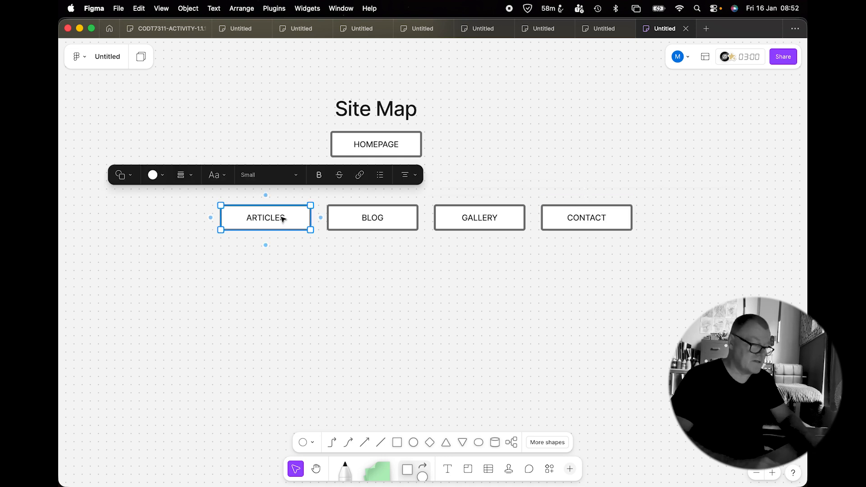
drag(283, 220, 242, 283)
double_click(233, 283)
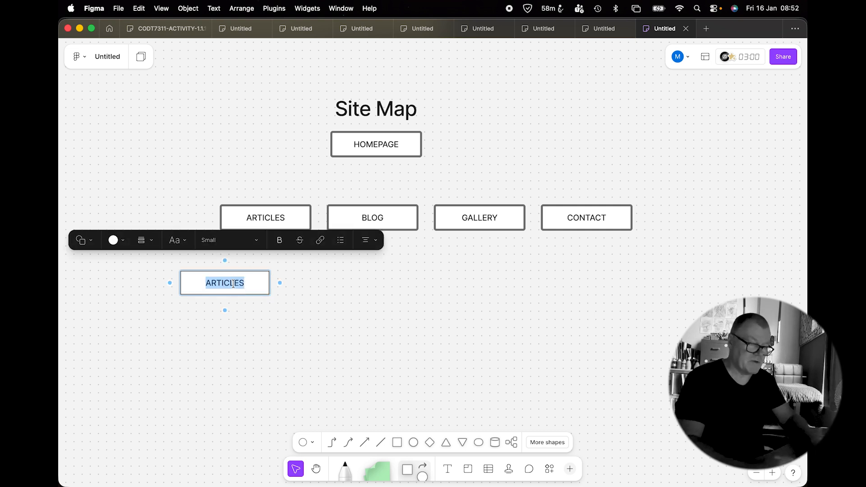
text(ARTICLE 1)
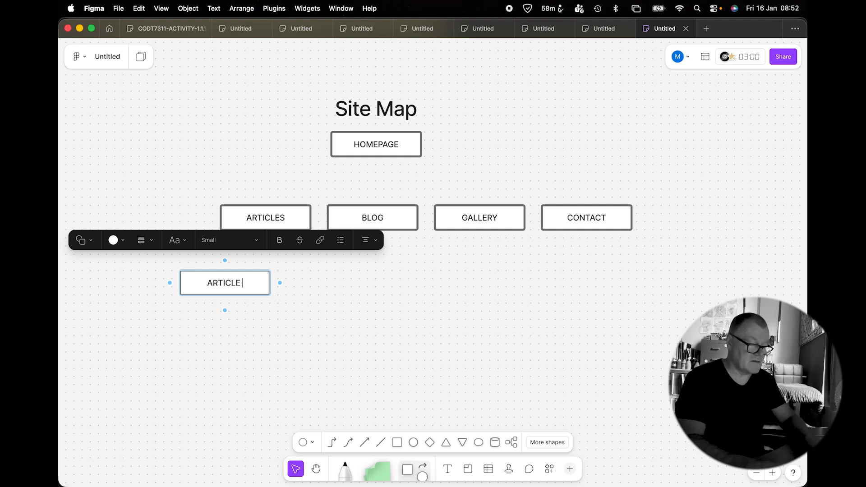
click(252, 314)
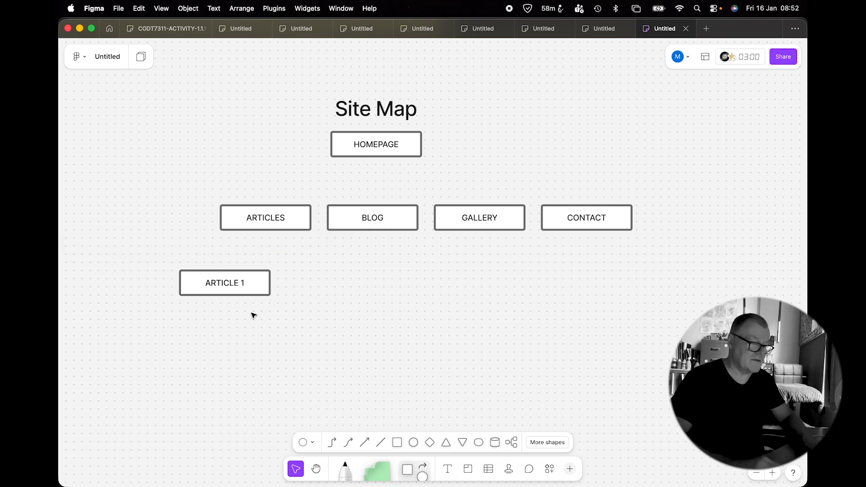
- Duplicate the ARTICLE 1 box three times in an evenly spaced column beneath it
click(245, 285)
drag(243, 284, 245, 333)
key(super+d)
key(super+d)
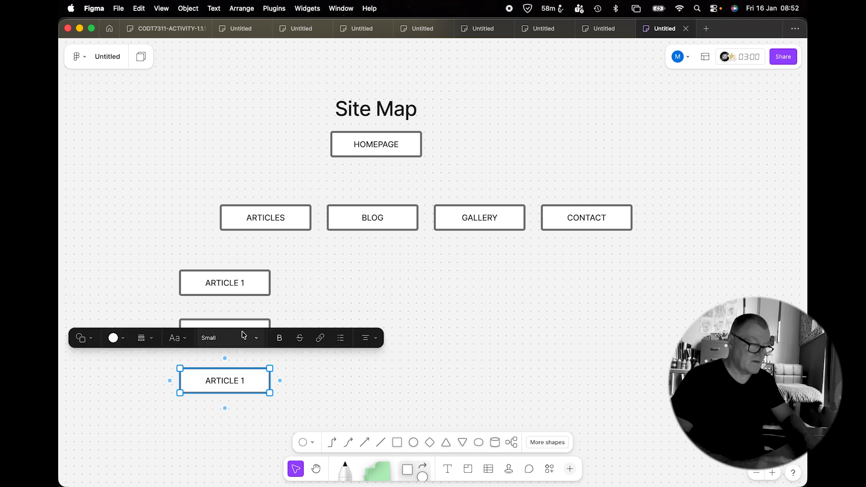
scroll(321, 282, down, 4)
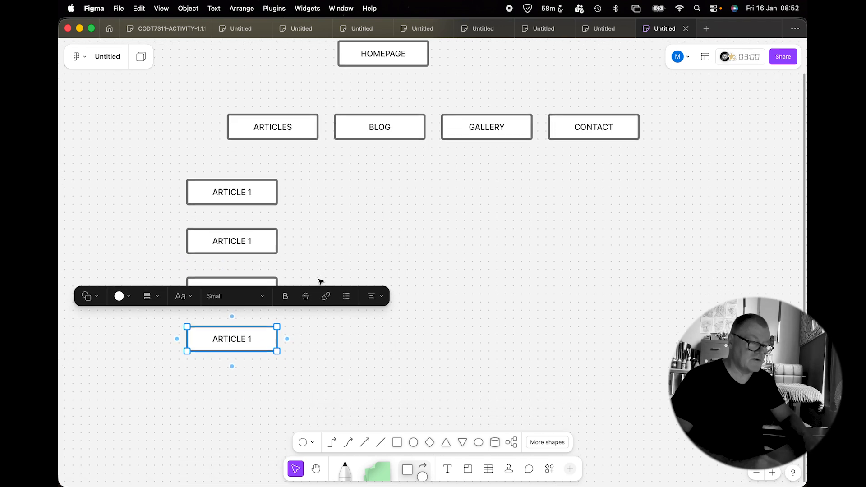
- Relabel the three copies below ARTICLE 1 as ARTICLE 2, ARTICLE 3 and ARTICLE 4
double_click(244, 243)
click(254, 240)
key(BackSpace)
text(2)
click(249, 288)
key(BackSpace)
text(3)
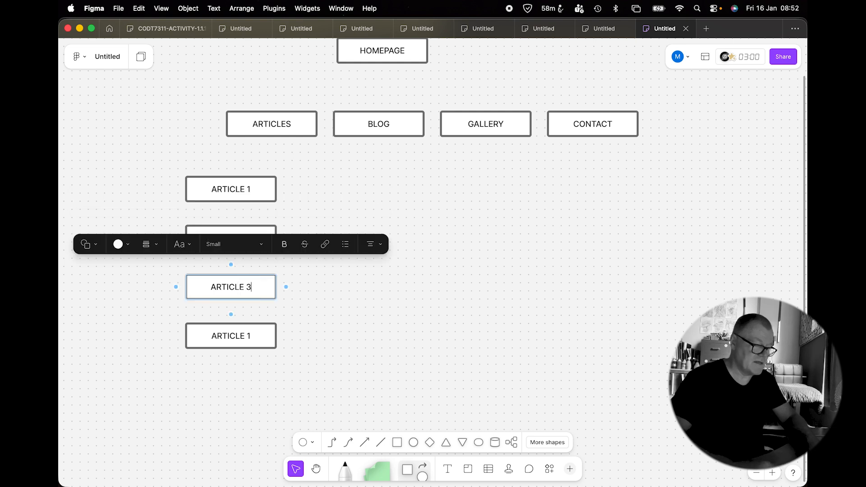
click(251, 334)
key(BackSpace)
text(4)
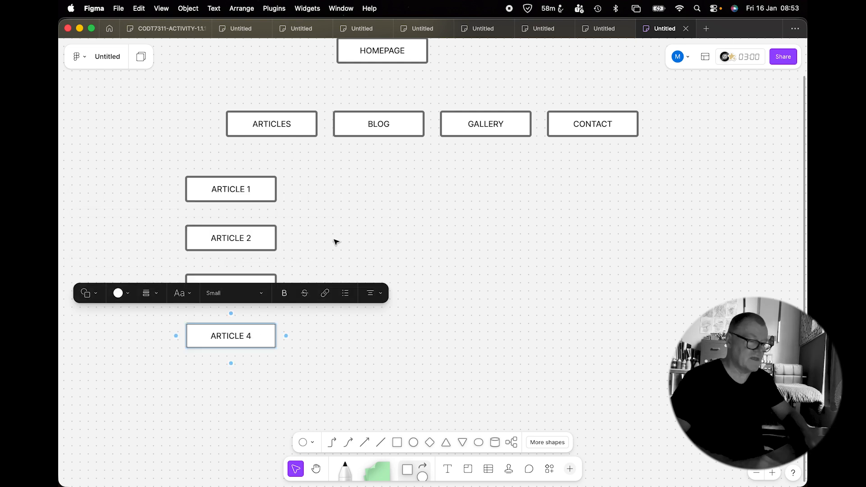
click(342, 213)
scroll(343, 213, up, 5)
scroll(343, 213, down, 2)
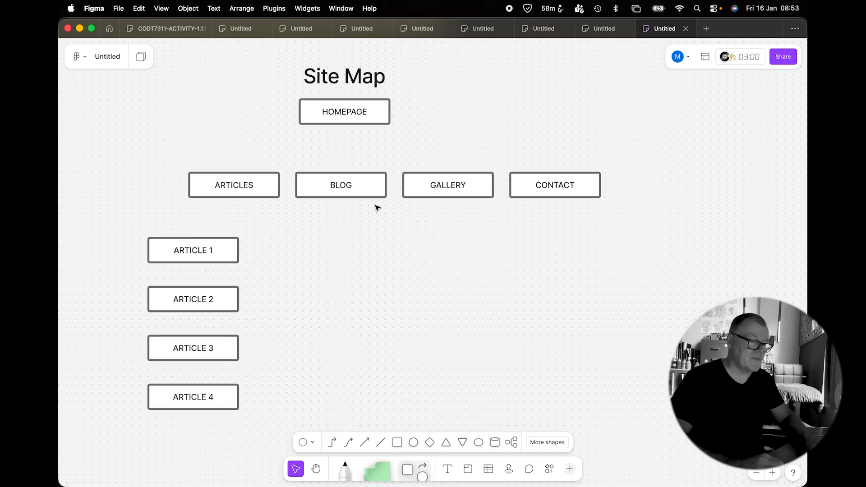
- Shift the row of four second-level boxes and align the article column directly beneath the ARTICLES box
drag(623, 164, 257, 204)
drag(260, 243, 185, 416)
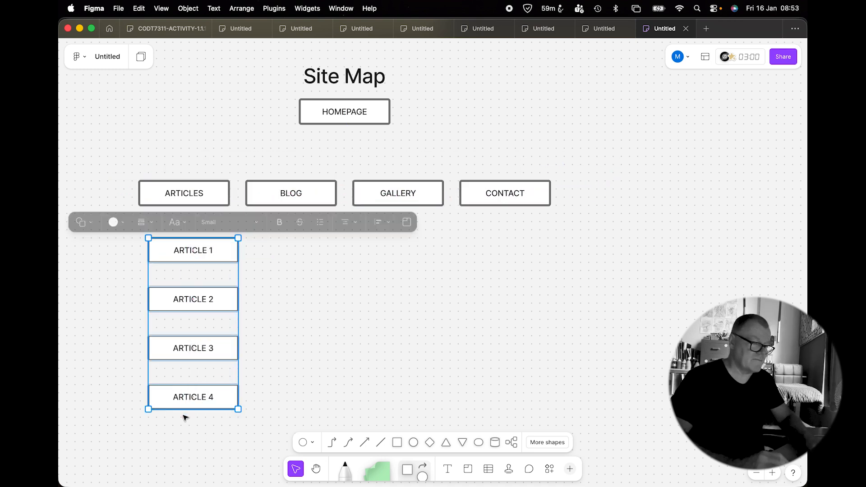
drag(220, 258, 215, 270)
click(336, 253)
scroll(374, 269, down, 3)
scroll(374, 269, left, 2)
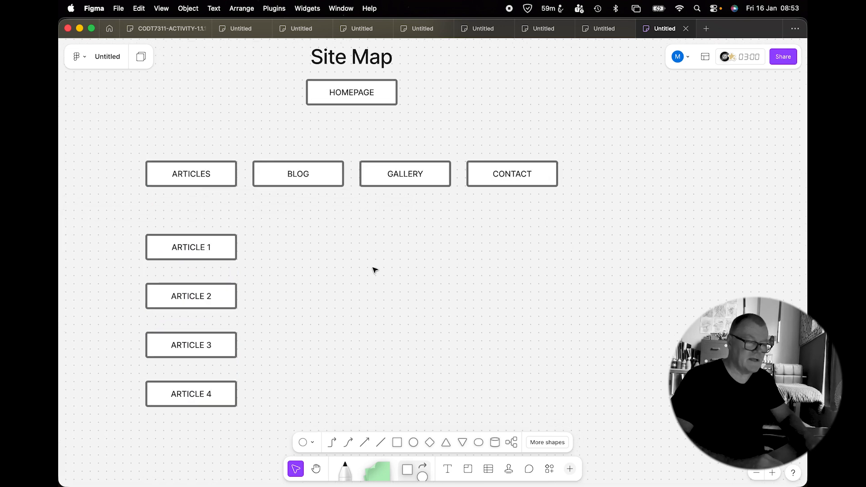
- Fill the HOMEPAGE box with red
click(403, 83)
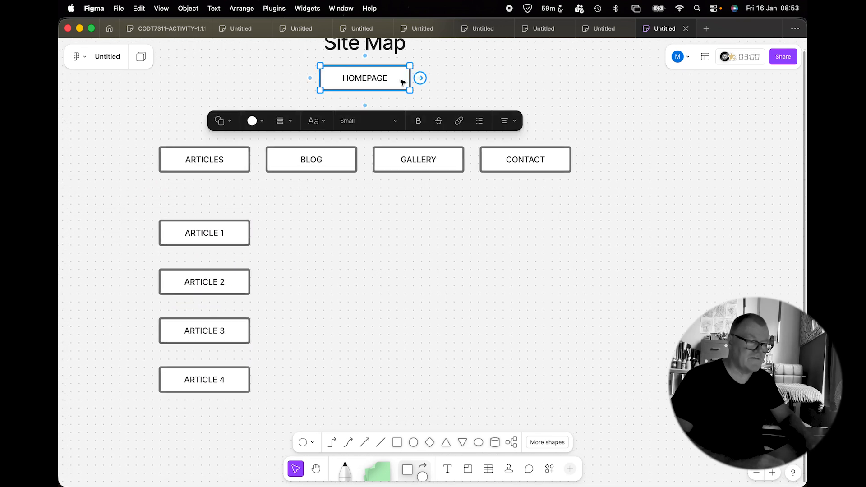
scroll(401, 82, up, 3)
scroll(402, 83, right, 2)
click(236, 82)
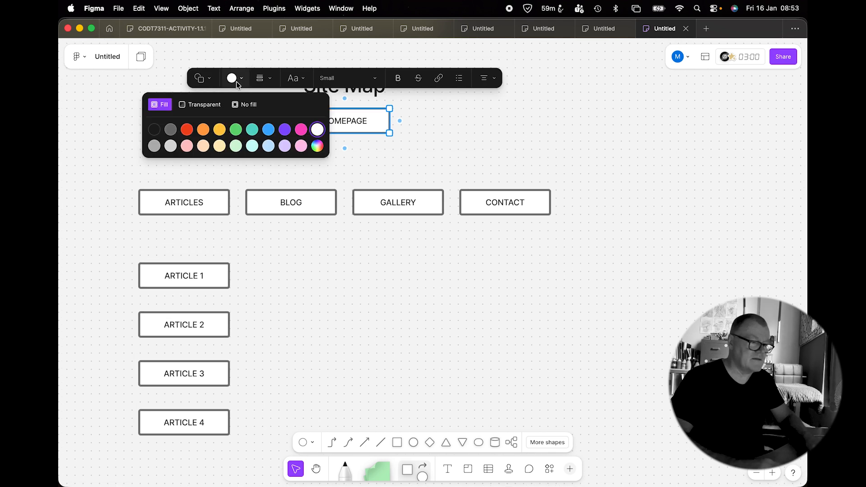
click(187, 131)
- Fill the ARTICLES, BLOG, GALLERY and CONTACT boxes with orange
drag(499, 174, 197, 213)
click(216, 173)
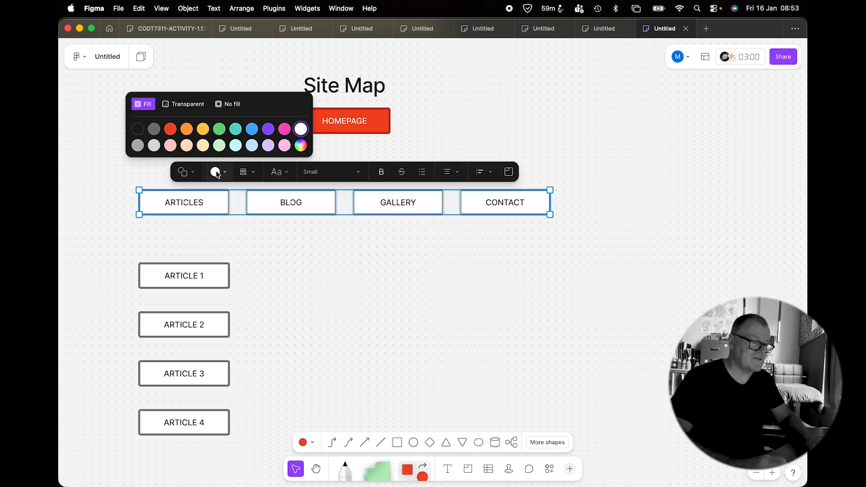
click(187, 129)
- Fill the ARTICLE 1 to ARTICLE 4 boxes with yellow
drag(255, 269, 176, 420)
click(114, 245)
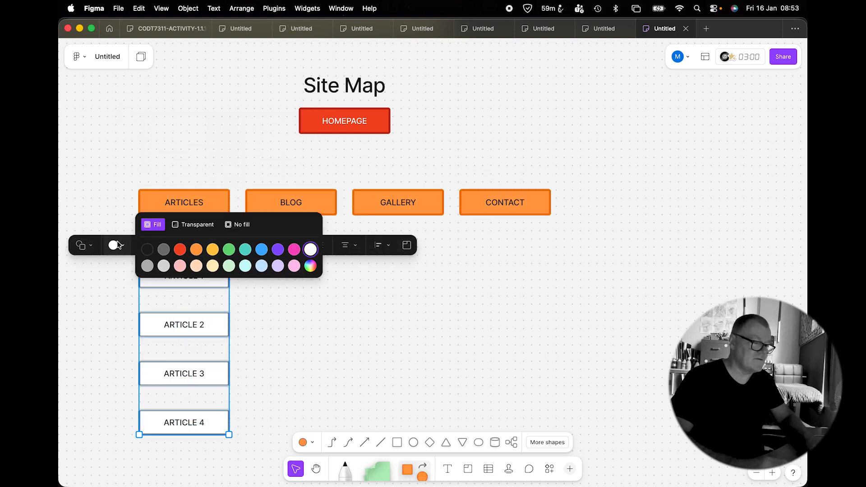
click(212, 249)
click(332, 364)
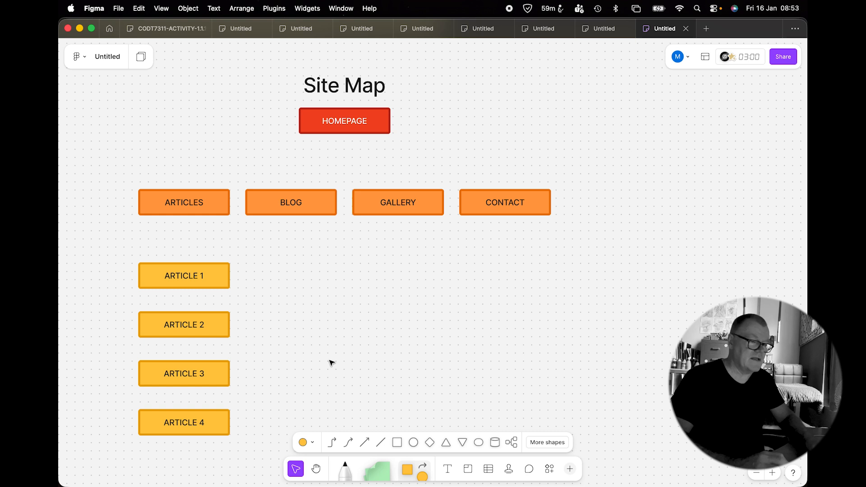
- Draw connector arrows from the bottom of HOMEPAGE to the tops of the ARTICLES and BLOG boxes
click(360, 123)
mouse_move(346, 148)
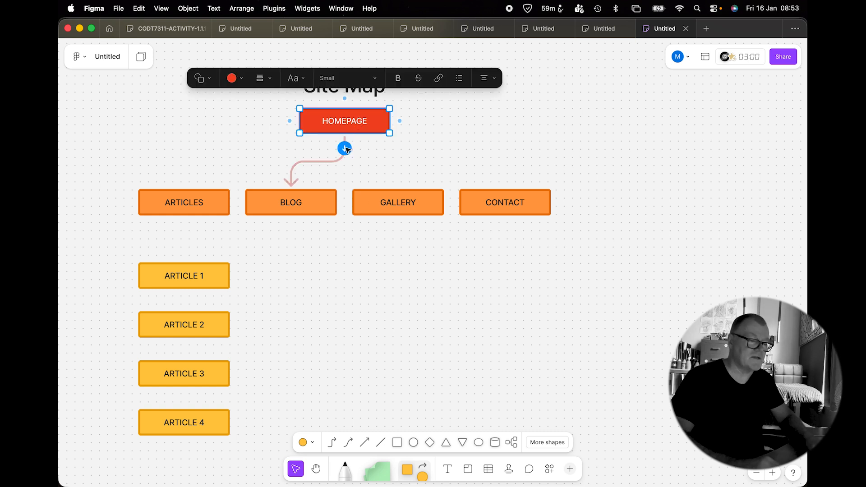
drag(344, 149, 184, 189)
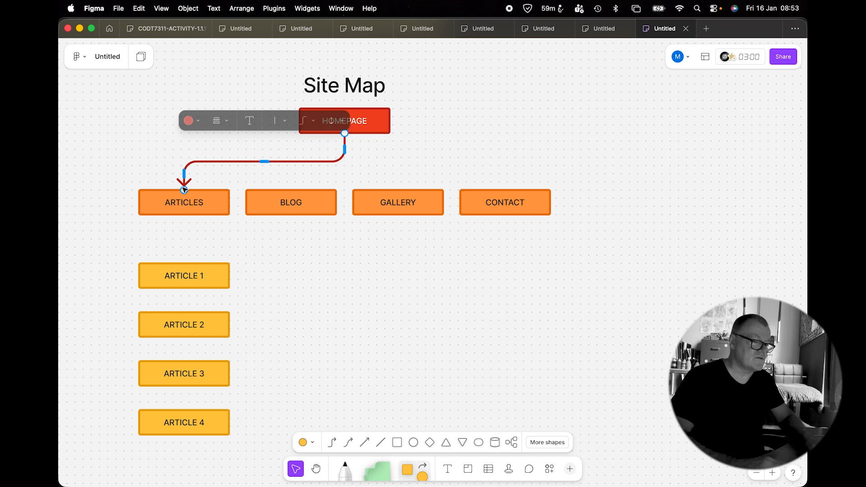
click(346, 132)
drag(343, 147, 285, 193)
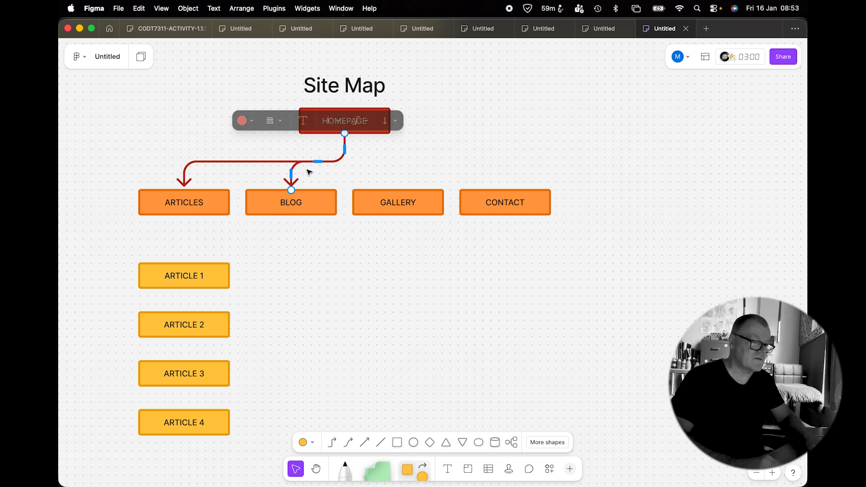
click(367, 141)
- Draw connector arrows from the bottom of HOMEPAGE to the tops of the GALLERY and CONTACT boxes
click(364, 128)
drag(346, 148, 398, 184)
click(383, 144)
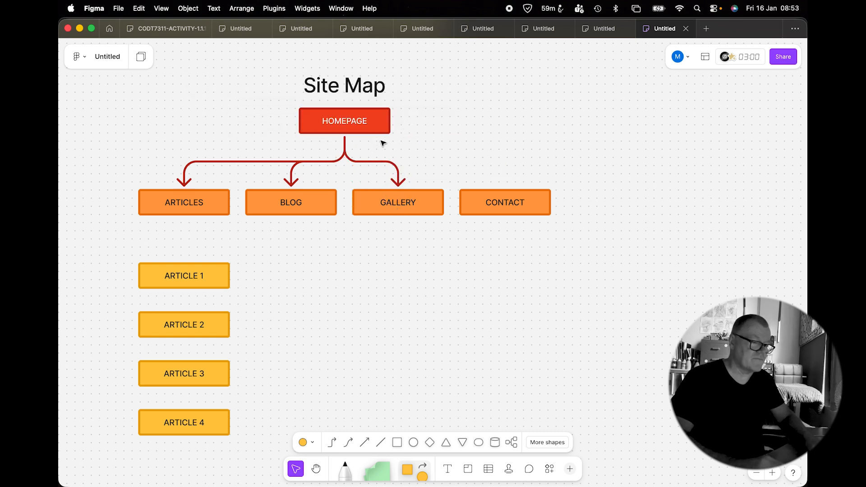
click(377, 131)
drag(346, 149, 507, 184)
click(365, 266)
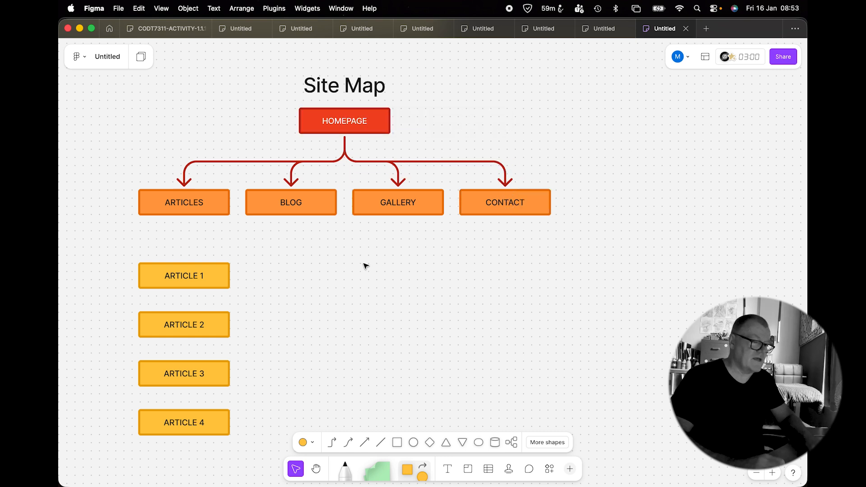
- Connect the bottom of the ARTICLES box to the left side of ARTICLE 1 with an arrow
click(189, 209)
drag(184, 228, 115, 266)
drag(133, 275, 136, 275)
drag(184, 215, 139, 325)
key(cmd+z)
click(259, 244)
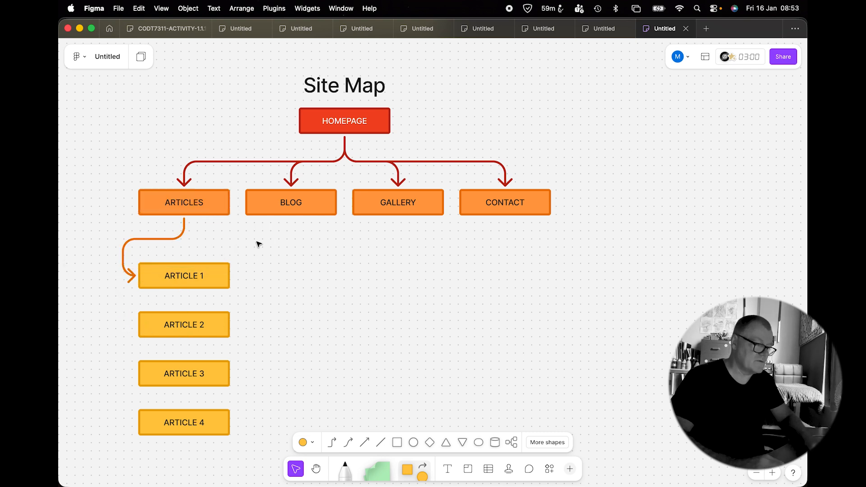
click(218, 203)
drag(185, 231, 134, 330)
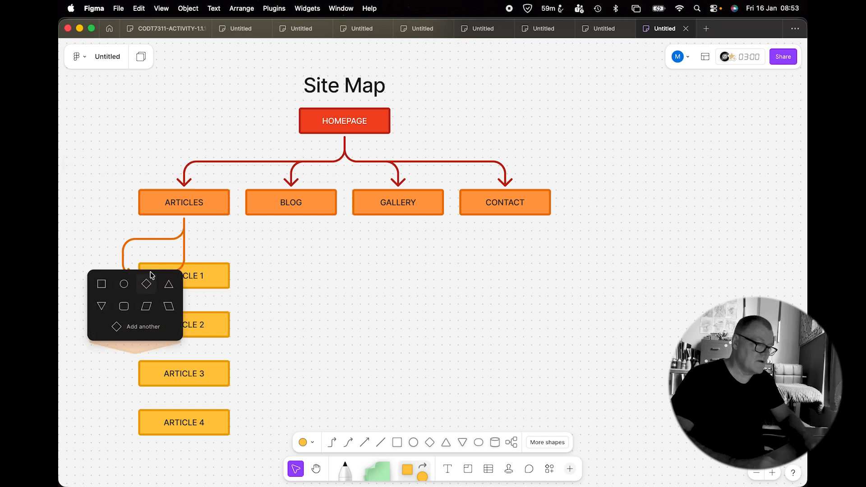
click(187, 254)
- Connect ARTICLES to the left side of ARTICLE 2 and reroute the arrow to overlap the ARTICLE 1 connector
click(186, 211)
drag(184, 231, 139, 325)
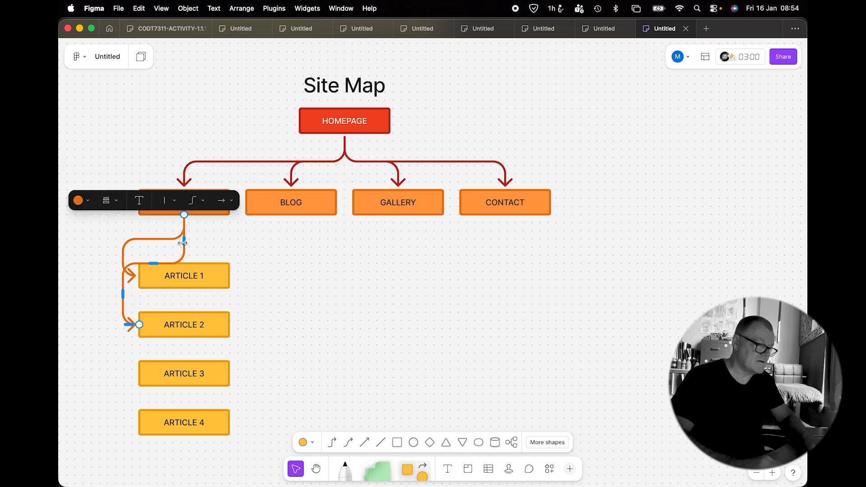
drag(184, 241, 127, 251)
click(206, 230)
- Connect ARTICLES to the left side of ARTICLE 3 and reroute the arrow along the shared vertical line
click(206, 210)
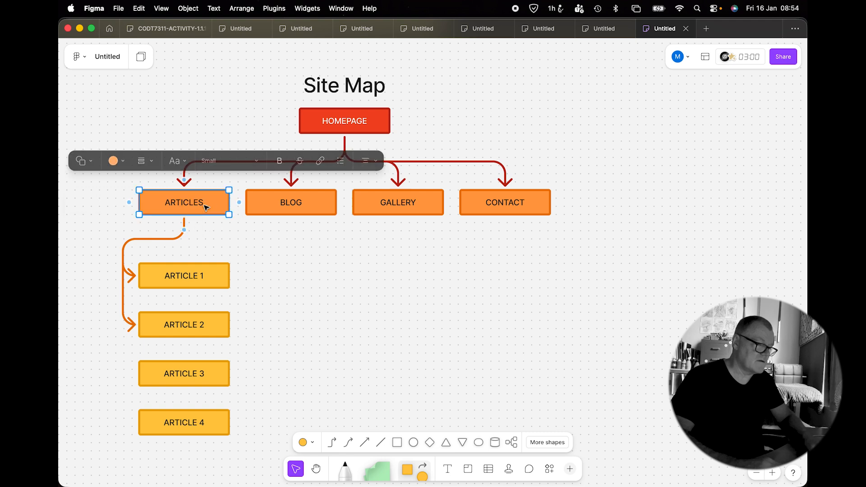
drag(185, 230, 142, 374)
drag(183, 254, 121, 253)
click(217, 255)
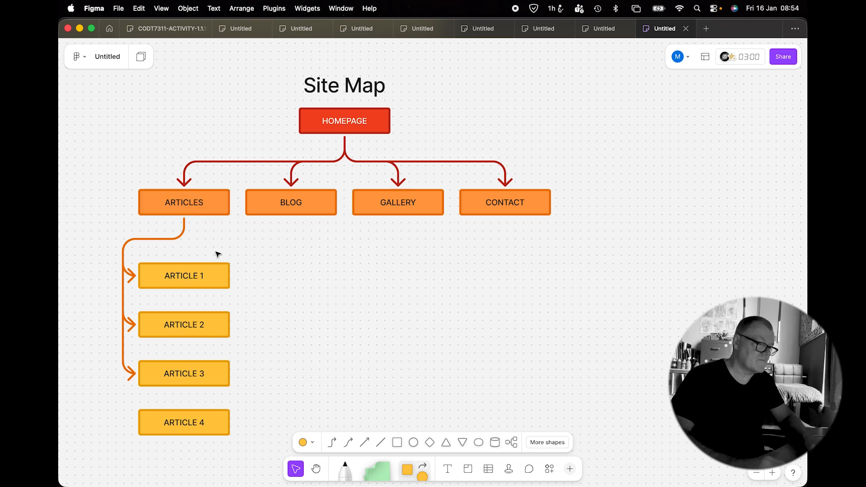
- Connect ARTICLES to the left side of ARTICLE 4 and reroute the arrow along the shared vertical line
click(191, 211)
drag(184, 225, 138, 423)
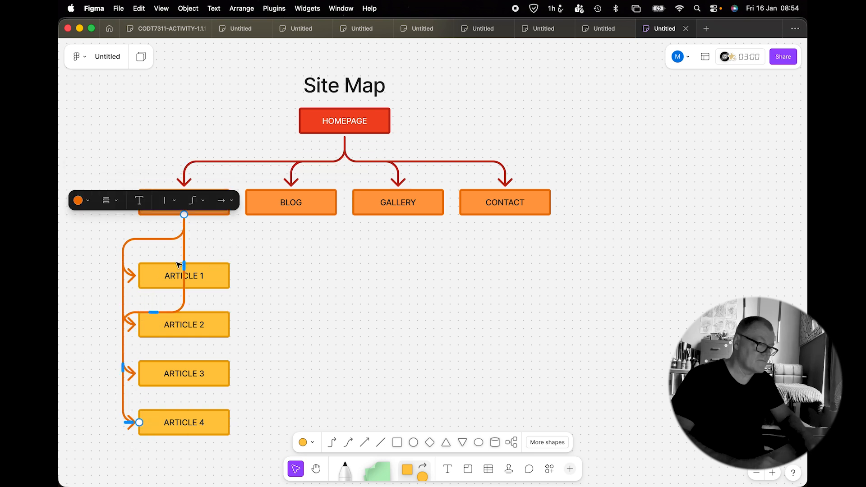
drag(183, 266, 123, 266)
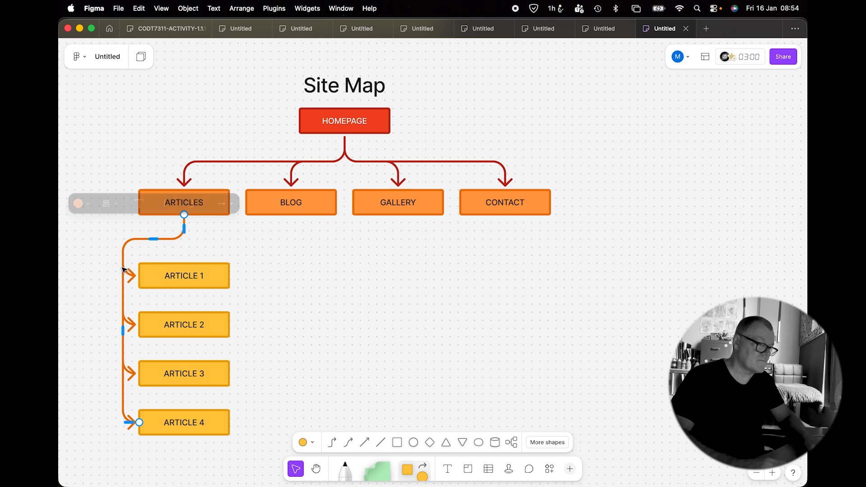
click(303, 252)
- Open the Font Awesome Icons V6 plugin
scroll(340, 262, down, 3)
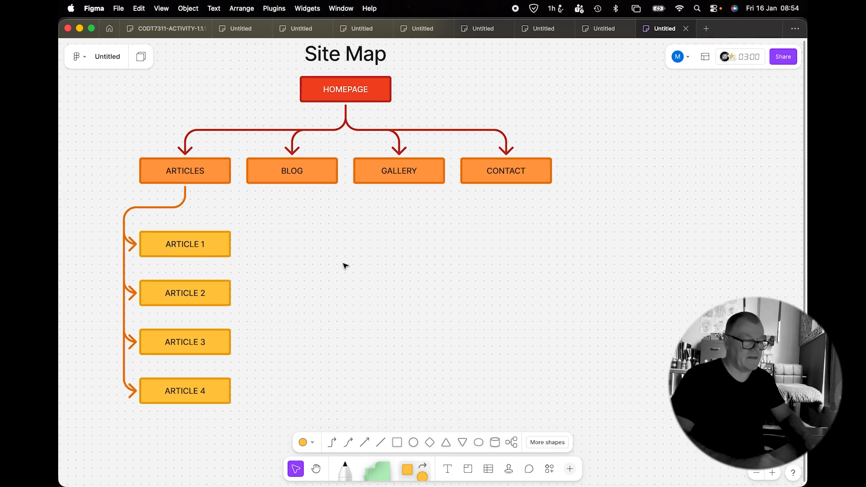
scroll(345, 266, up, 3)
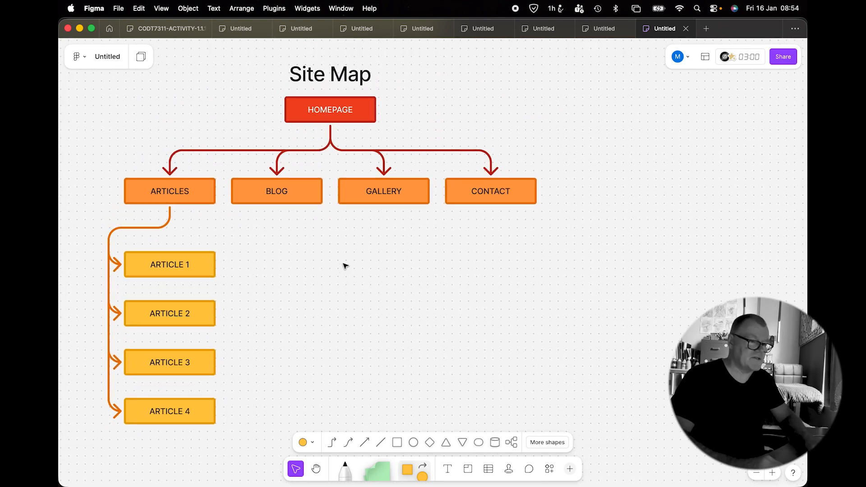
scroll(345, 266, down, 5)
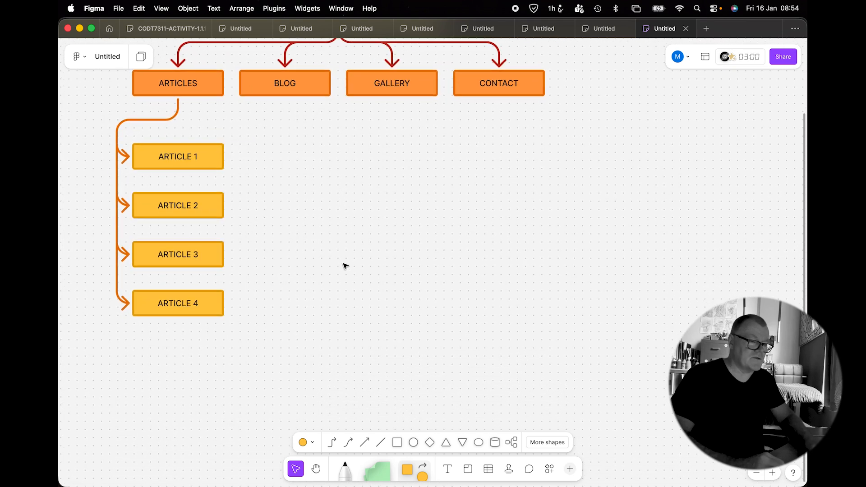
scroll(346, 266, left, 2)
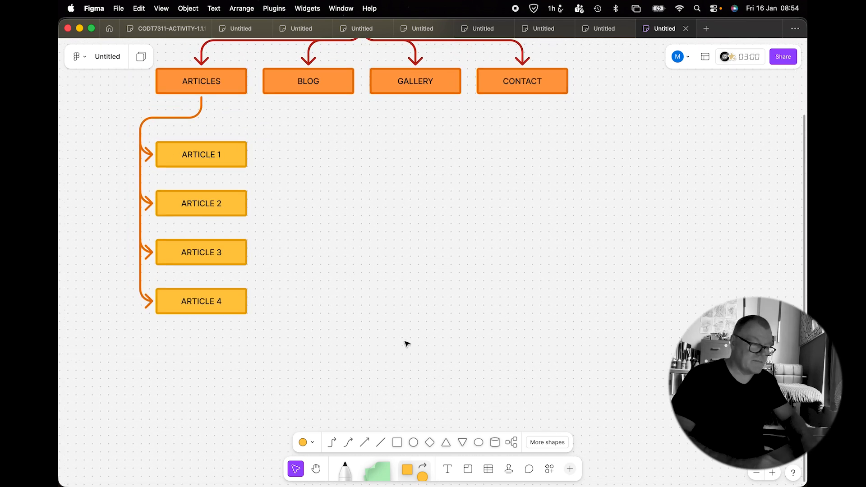
click(549, 469)
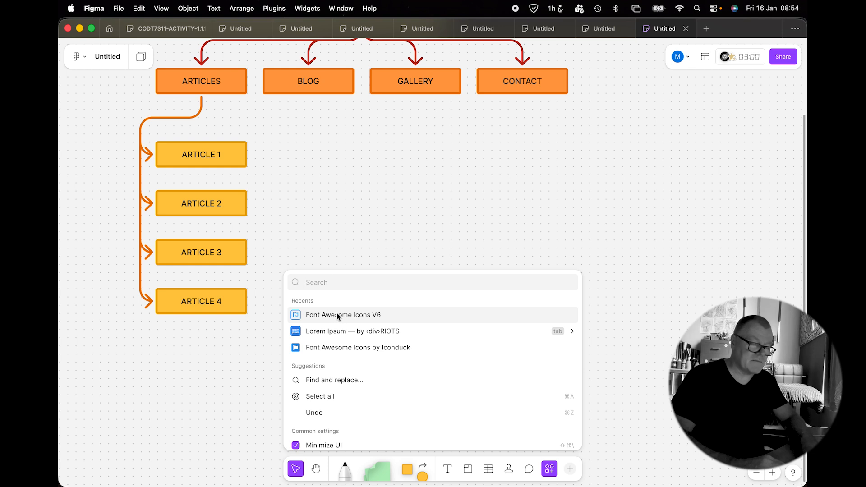
click(338, 314)
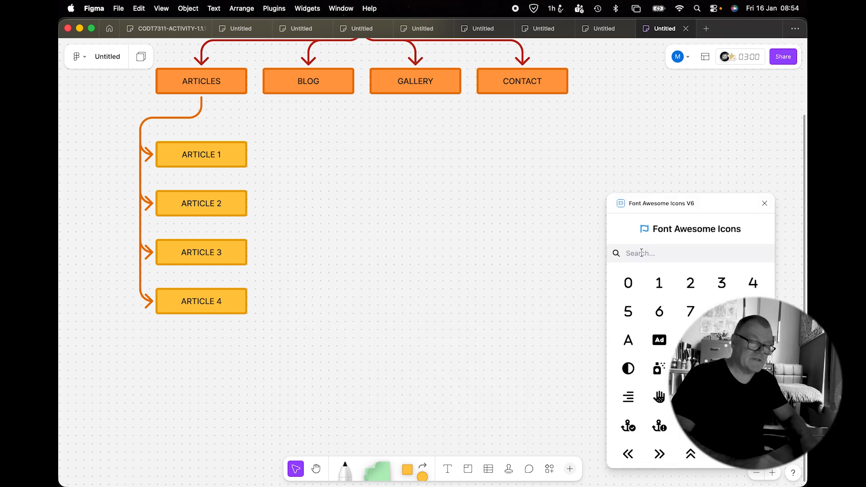
- Search the icons for "facebook" and place the round Facebook icon in the empty area below the site map
click(641, 253)
text(face)
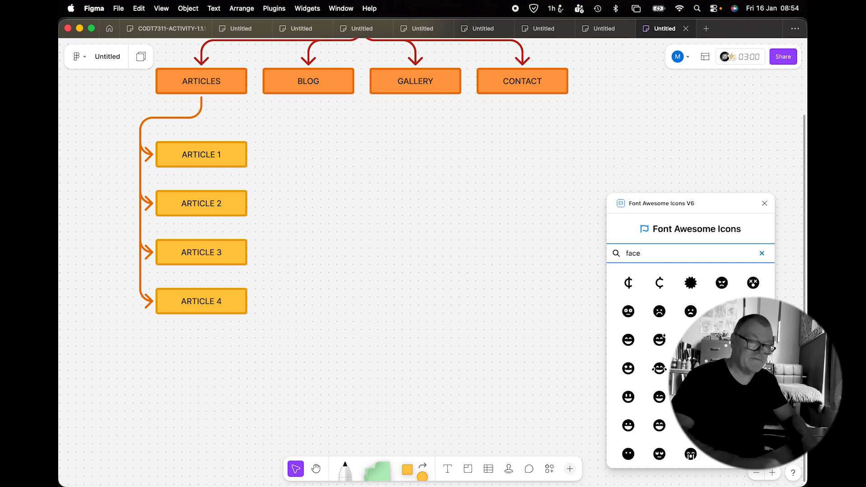
text(book)
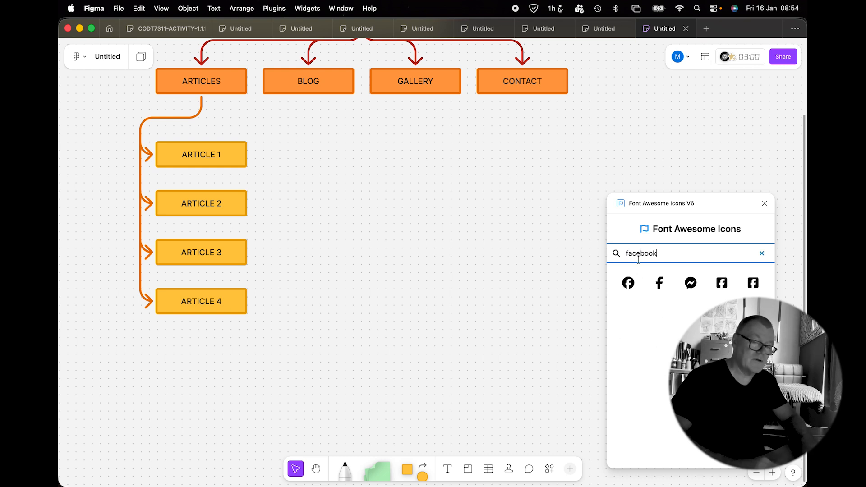
drag(626, 283, 351, 338)
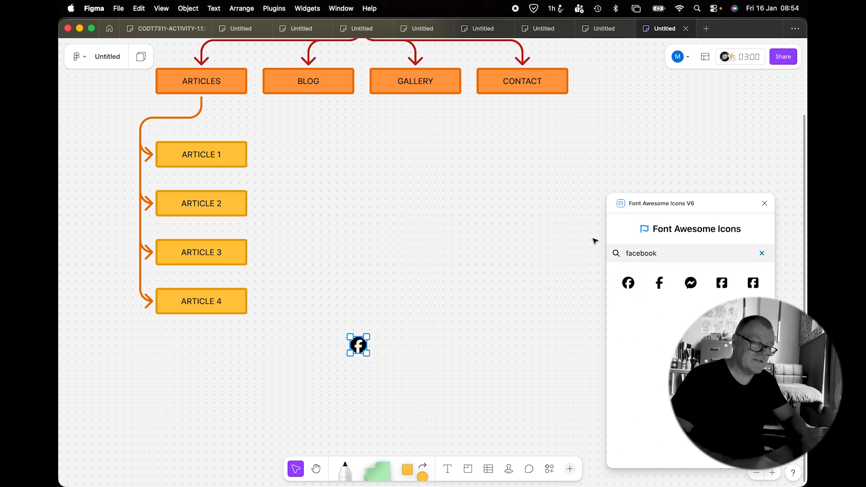
- Search the icons for "insta" and place the outlined Instagram icon to the right of the Facebook icon
double_click(673, 253)
key(BackSpace)
text(insta)
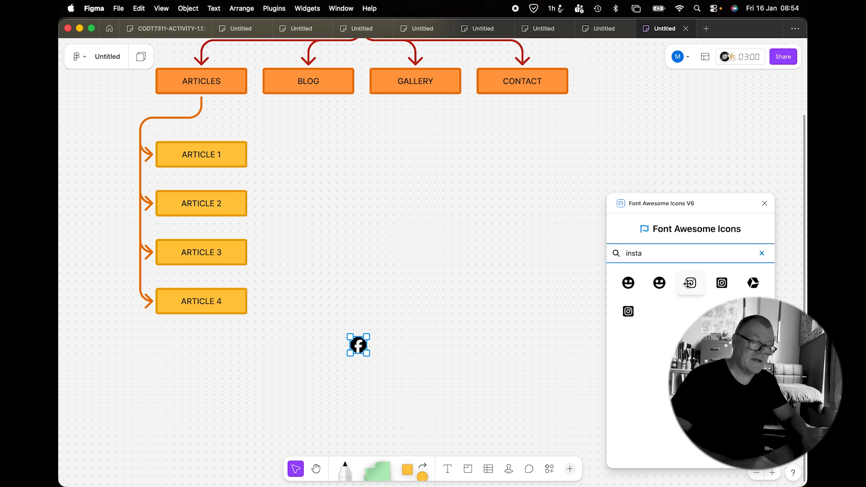
drag(690, 283, 396, 347)
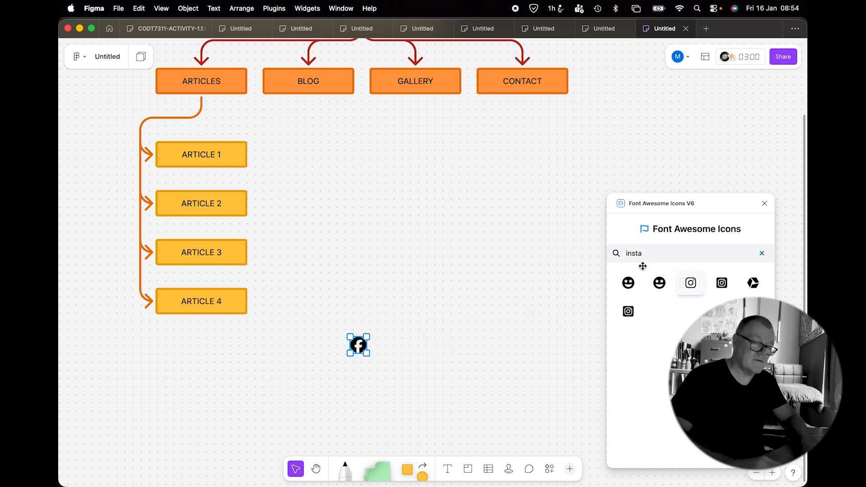
- Search the icons for "youtu" and place the square YouTube icon to the right of the Instagram icon
double_click(658, 252)
text(youtu)
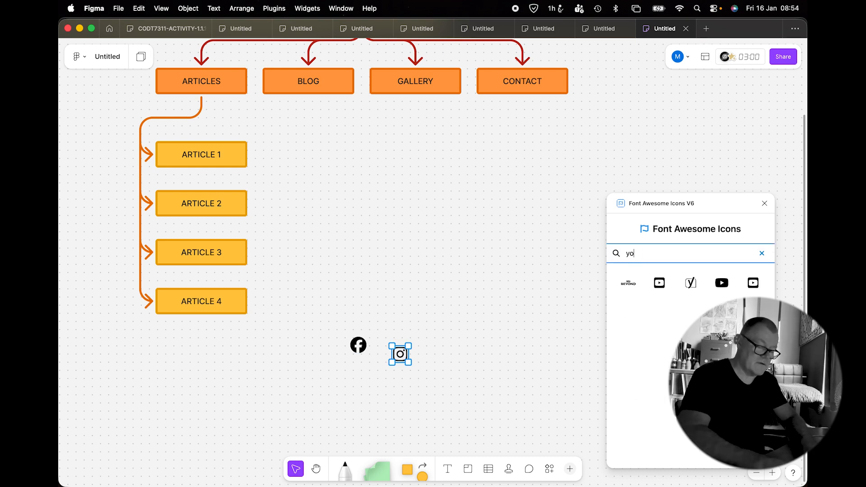
drag(626, 290, 443, 360)
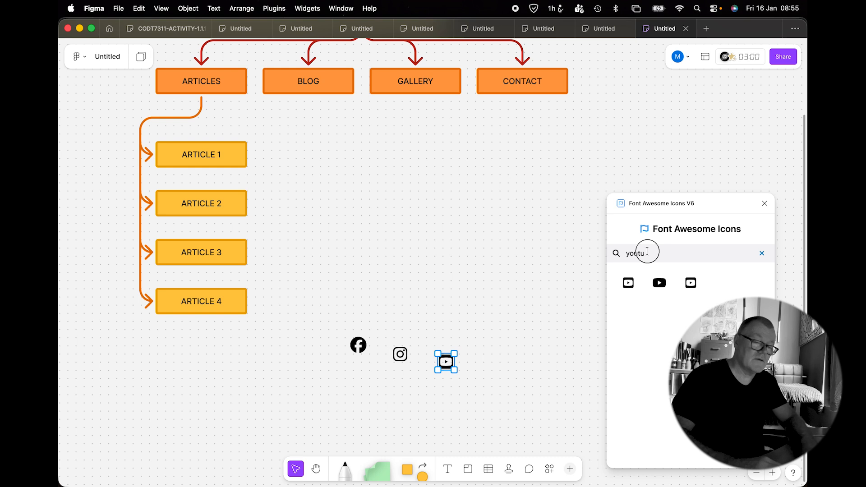
- Search the icons for "tik" and place the TikTok icon to the right of the YouTube icon
double_click(647, 251)
text(tik)
drag(630, 285, 480, 364)
- Arrange the Instagram, YouTube and TikTok icons in a row to the right of the Facebook icon and select all four
click(401, 356)
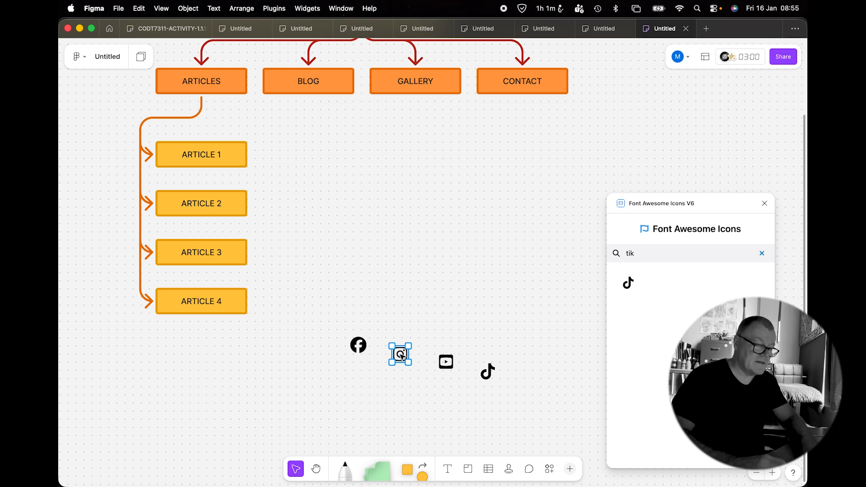
drag(402, 356, 387, 347)
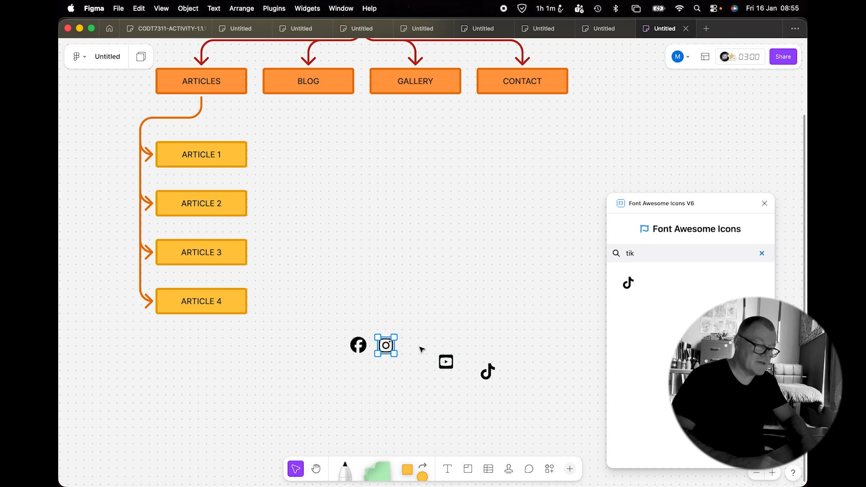
drag(448, 364, 420, 347)
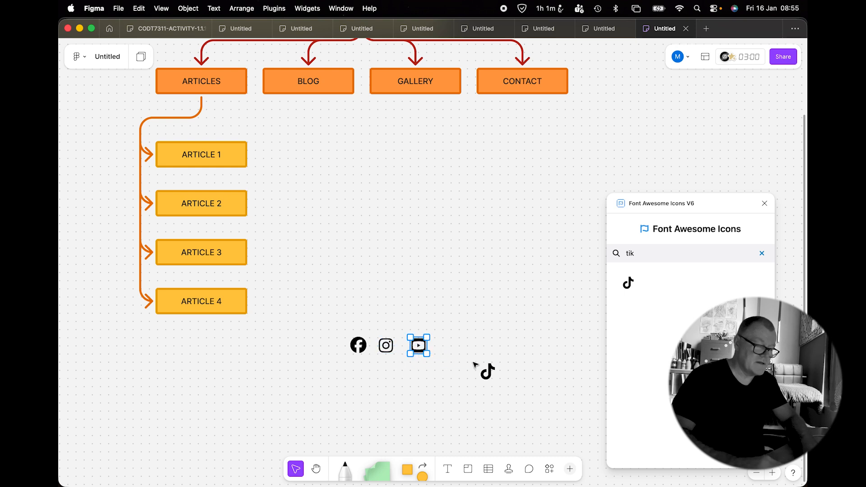
drag(489, 374, 353, 364)
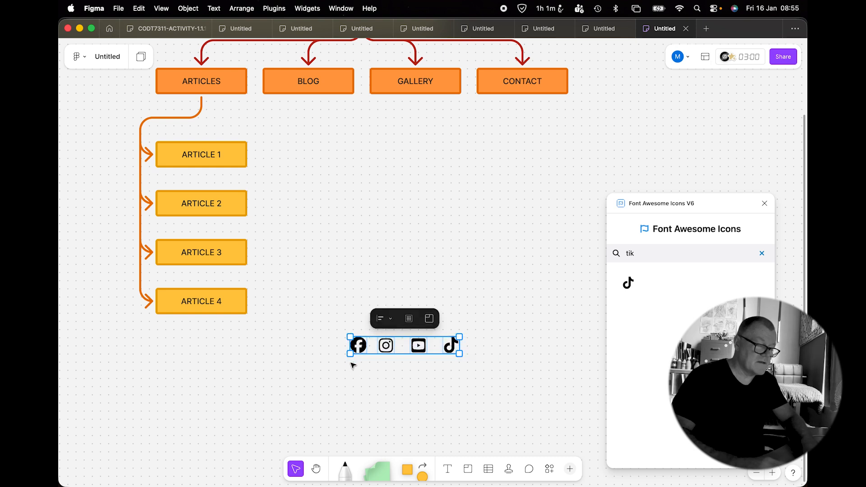
- Align the four social icons on their vertical centers and space them evenly
click(392, 322)
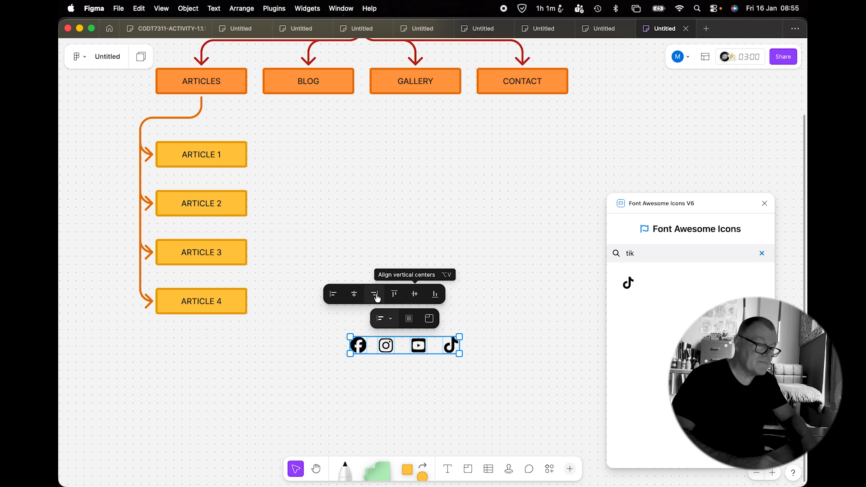
click(416, 295)
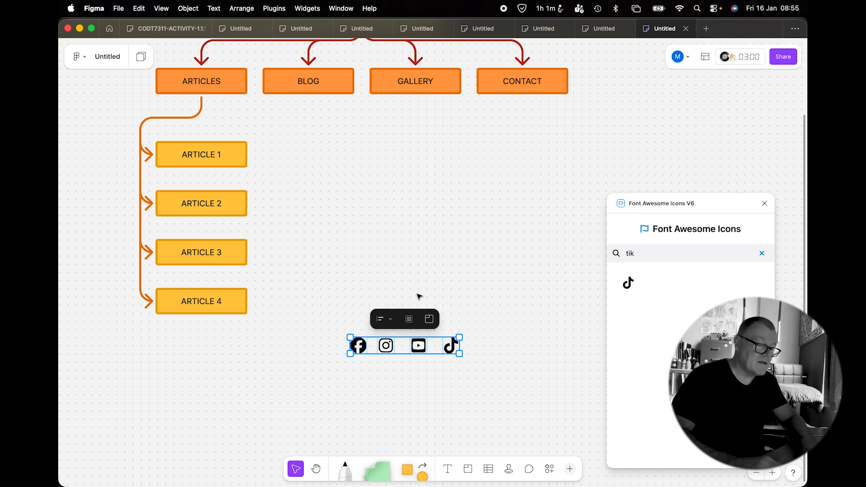
click(391, 321)
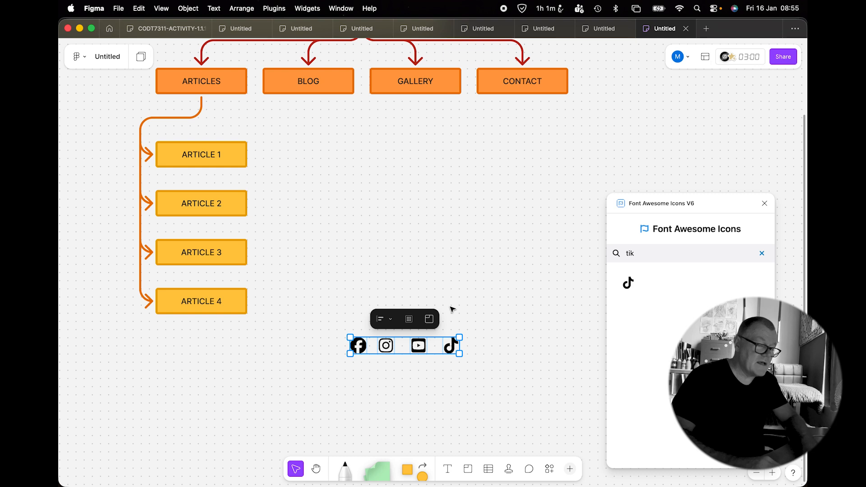
click(409, 319)
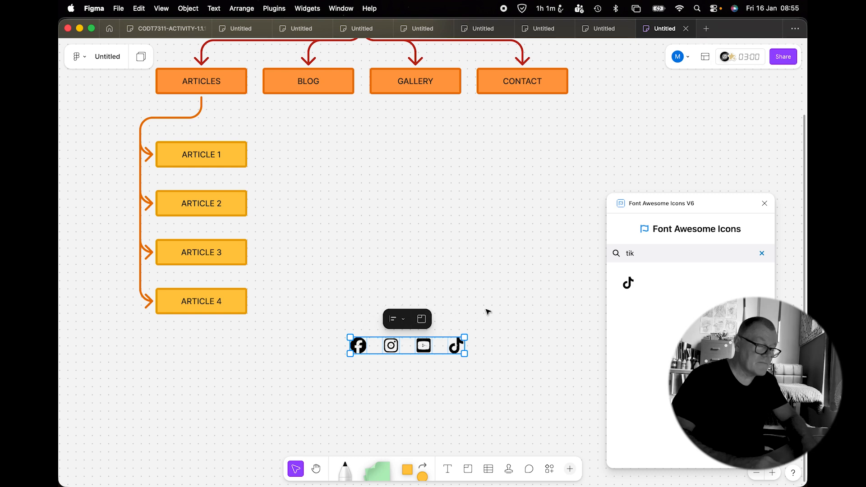
key(Escape)
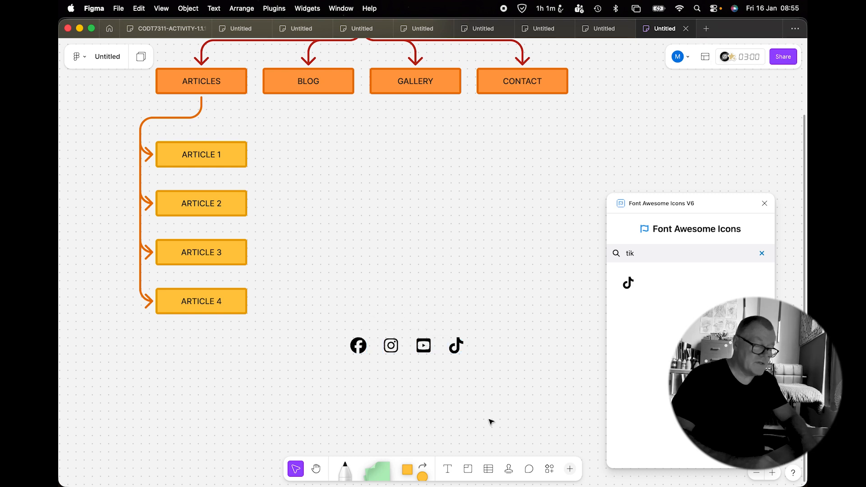
- Draw a section around the four social icons and title it "Social"
click(462, 469)
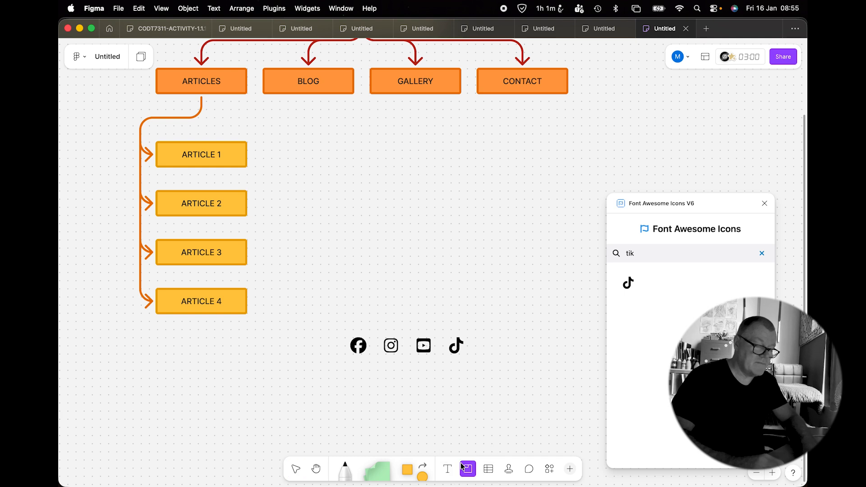
drag(336, 324, 483, 370)
double_click(351, 312)
text(Social)
click(524, 334)
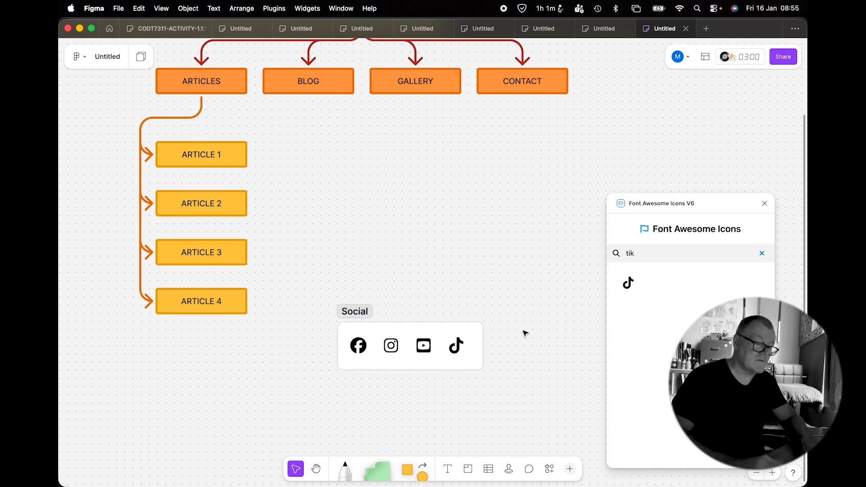
- Move the Social section with its icons slightly down and to the left, below the second-level pages
click(360, 311)
drag(359, 312, 327, 341)
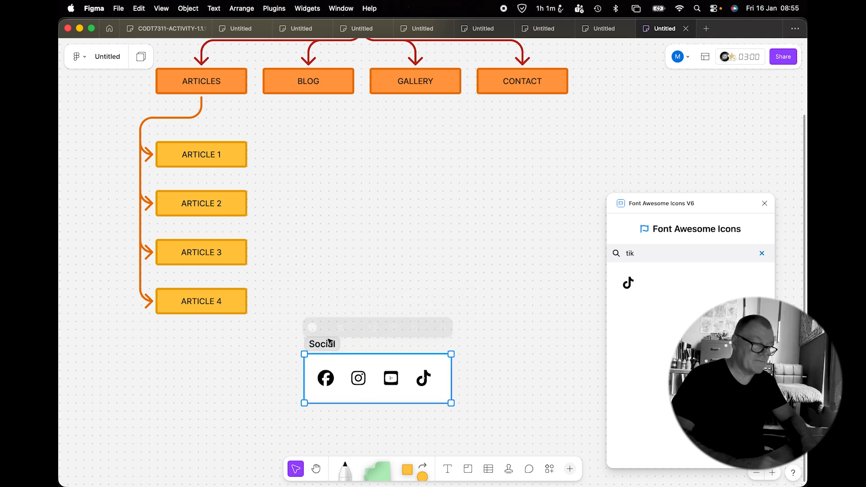
click(557, 165)
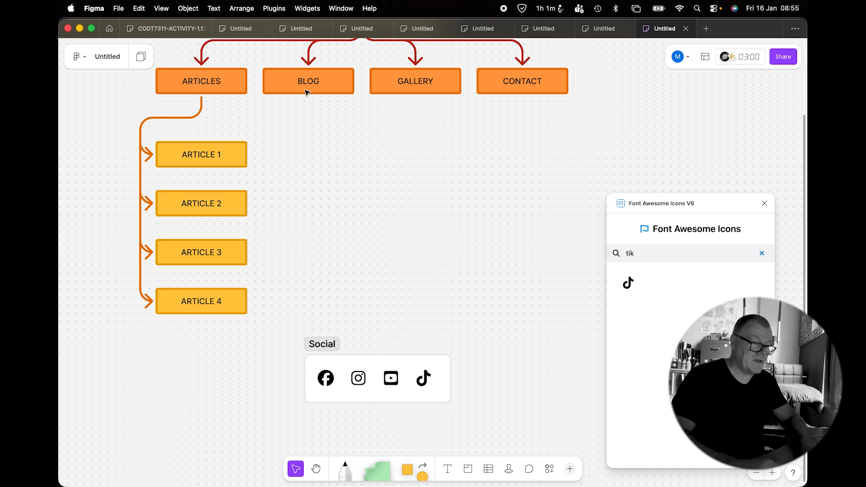
- Connect the ARTICLES box to the top of the Social section, routing the connector to the right of the article boxes
click(226, 90)
drag(201, 108, 378, 354)
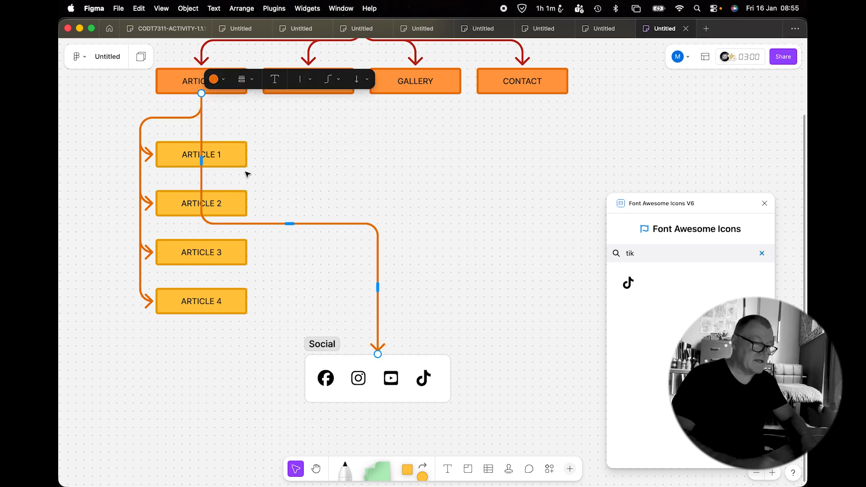
drag(201, 159, 291, 164)
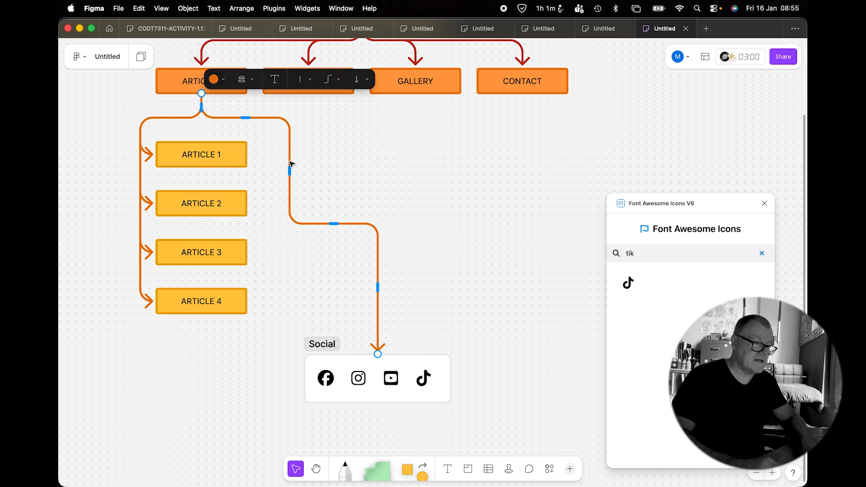
- Make the connector from ARTICLES to the Social section grey and dashed
click(221, 80)
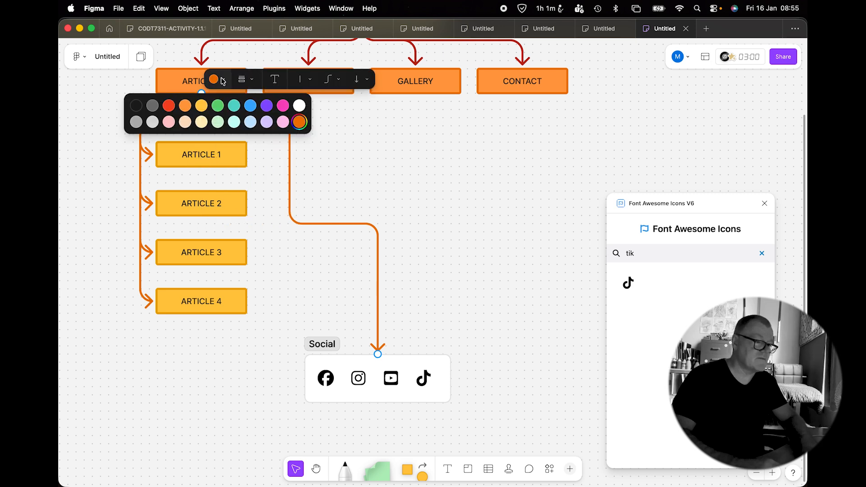
click(135, 121)
click(253, 83)
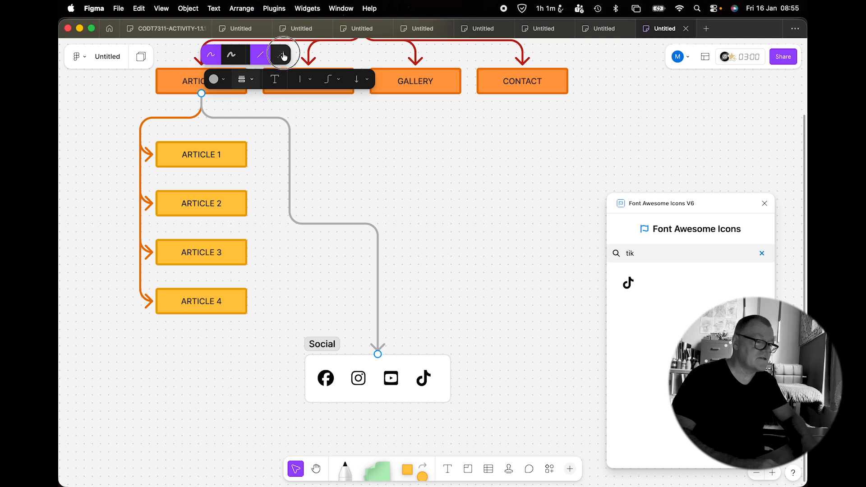
click(280, 56)
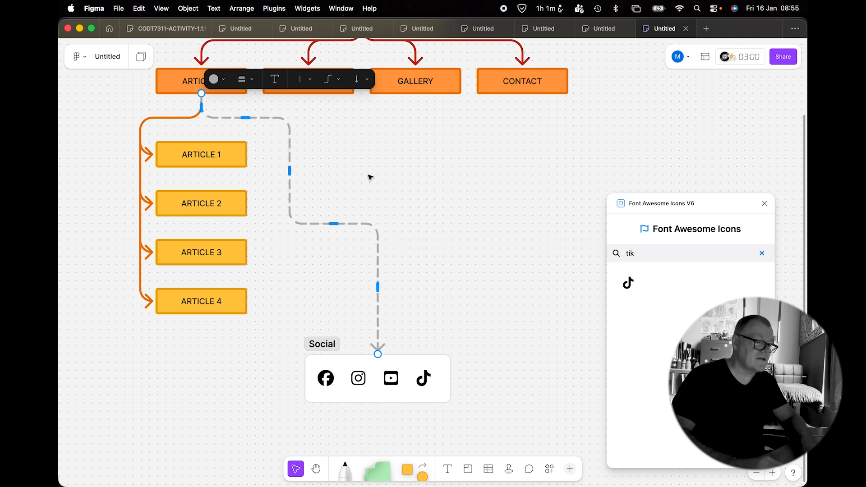
click(253, 83)
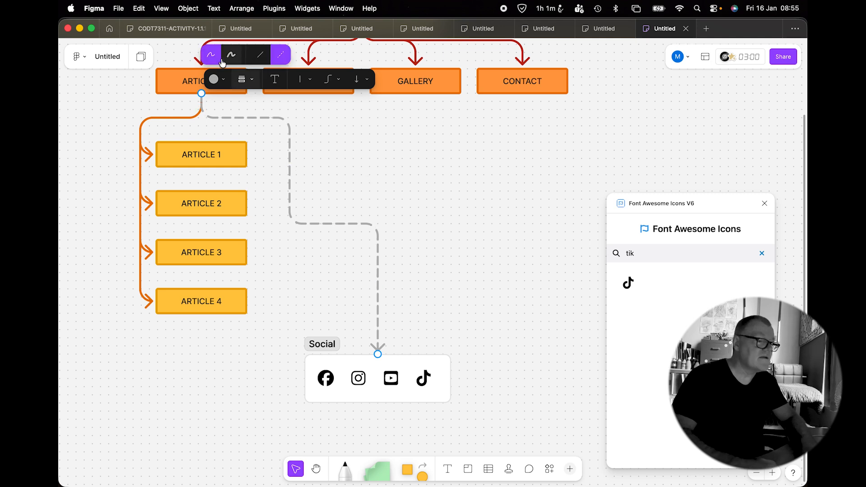
click(369, 145)
click(369, 146)
click(348, 91)
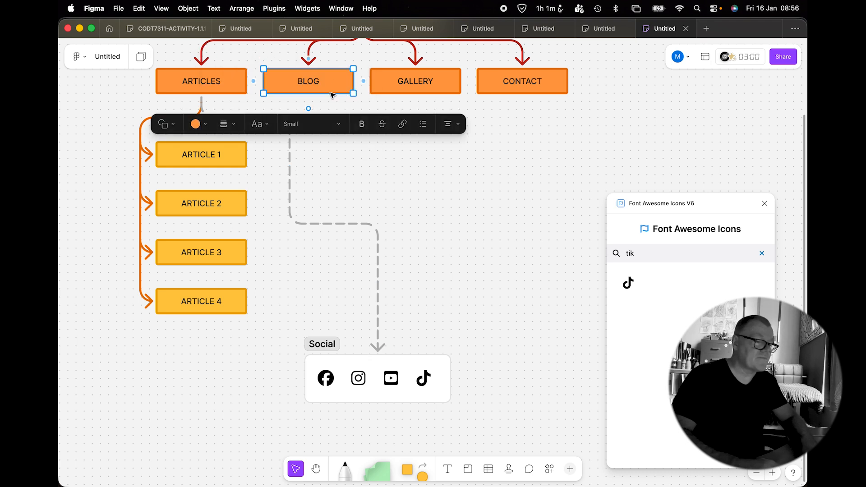
click(311, 109)
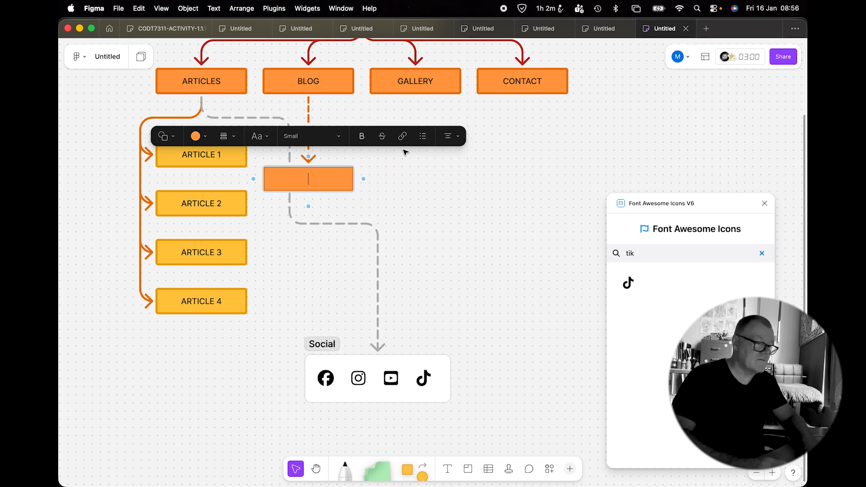
key(super+z)
click(404, 177)
click(335, 85)
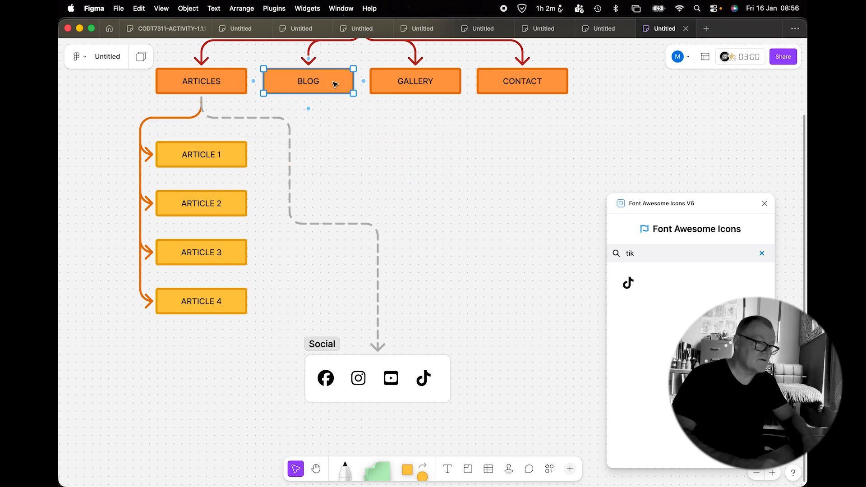
click(308, 108)
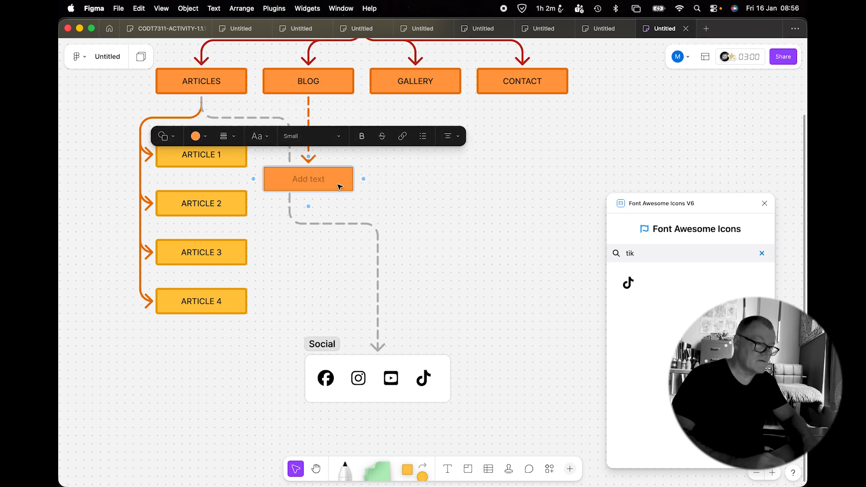
key(Escape)
key(super+z)
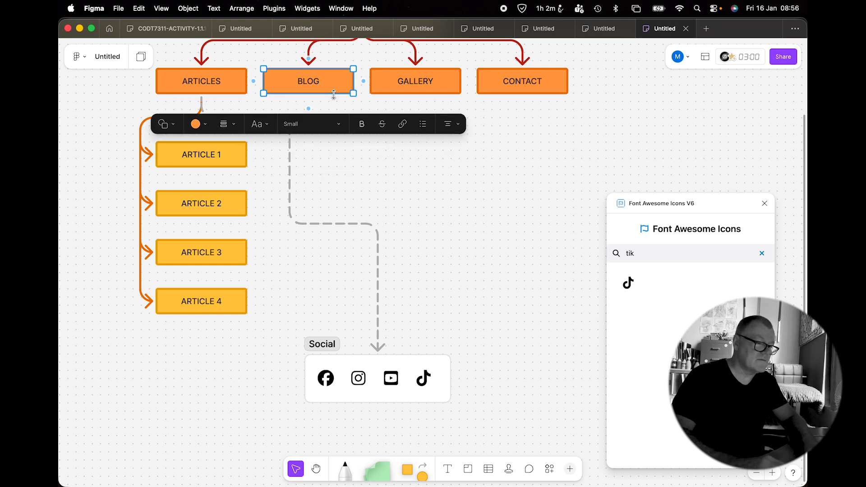
click(356, 172)
- Connect the BLOG box to the top of the Social section, shifting the connector's upper vertical part in line with the arrowhead
click(332, 89)
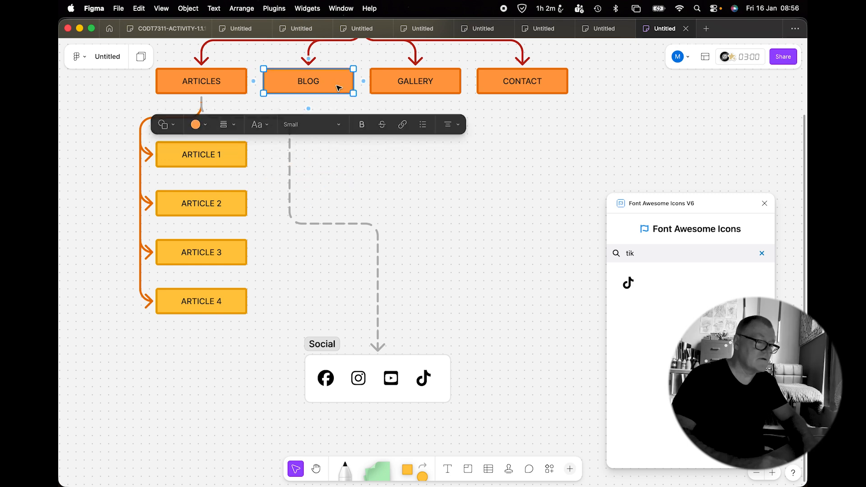
mouse_move(308, 108)
mouse_down()
mouse_move(396, 241)
mouse_move(379, 352)
mouse_up()
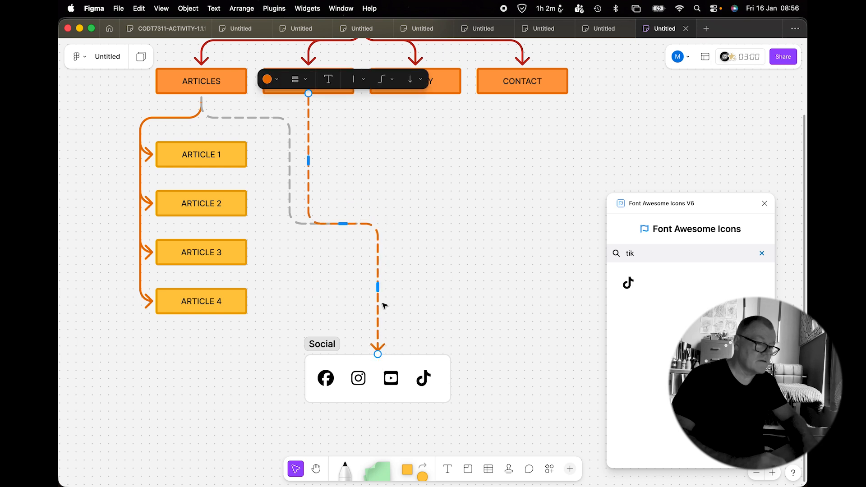
drag(310, 160, 379, 163)
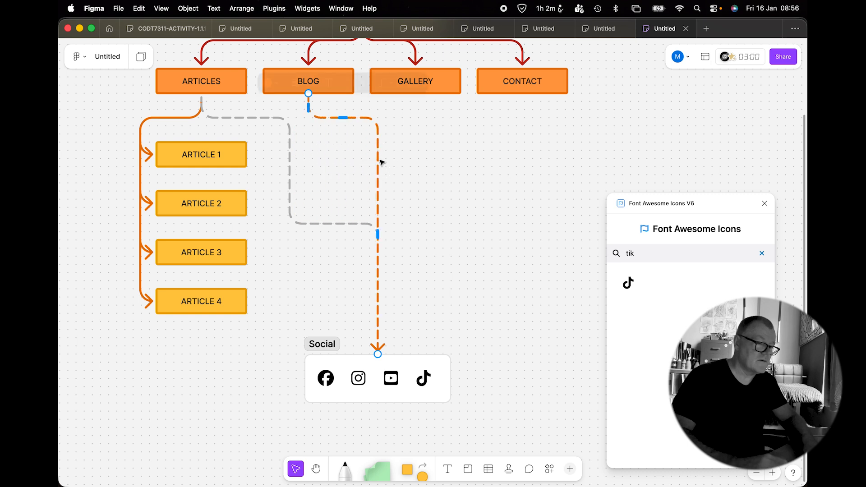
click(456, 155)
- Connect the GALLERY and CONTACT boxes to the top of the Social section
click(447, 91)
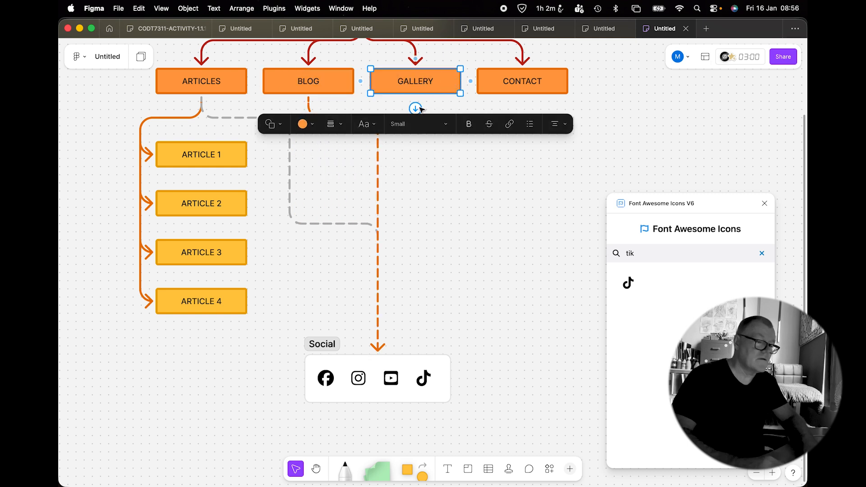
drag(416, 109, 381, 351)
click(511, 92)
mouse_move(524, 110)
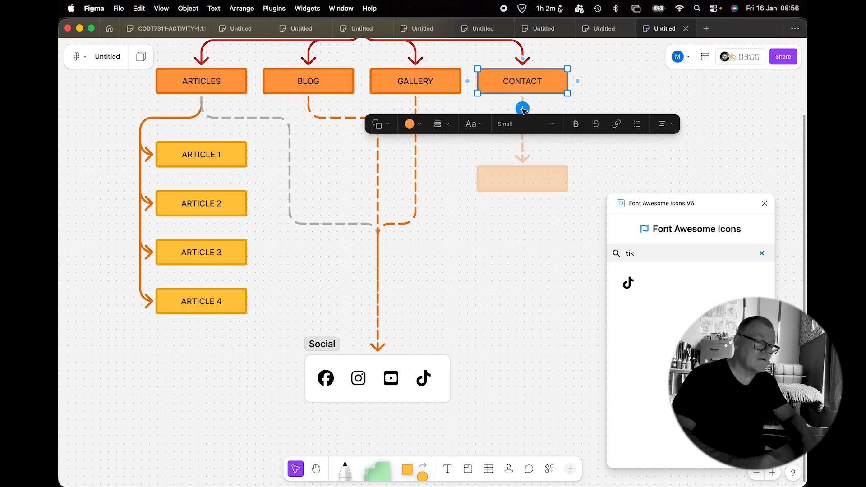
drag(523, 109, 377, 353)
- Recolour the BLOG, GALLERY and CONTACT connectors to the Social section grey
drag(564, 148, 361, 185)
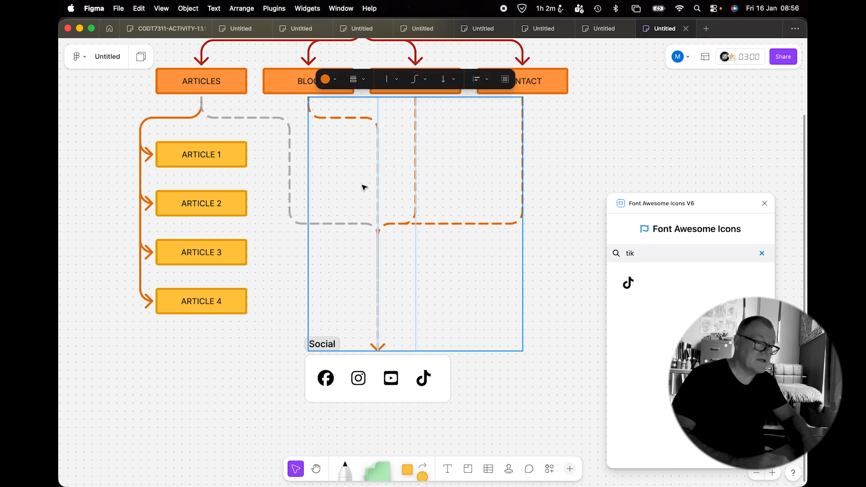
click(332, 85)
click(248, 122)
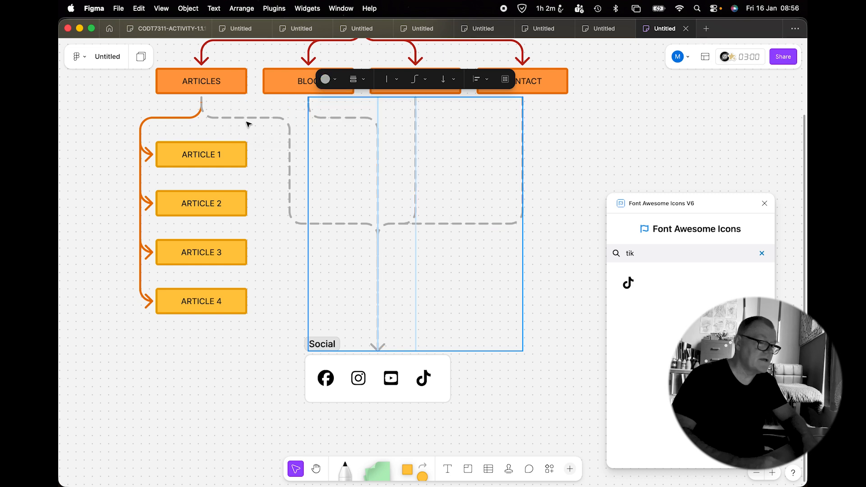
click(573, 171)
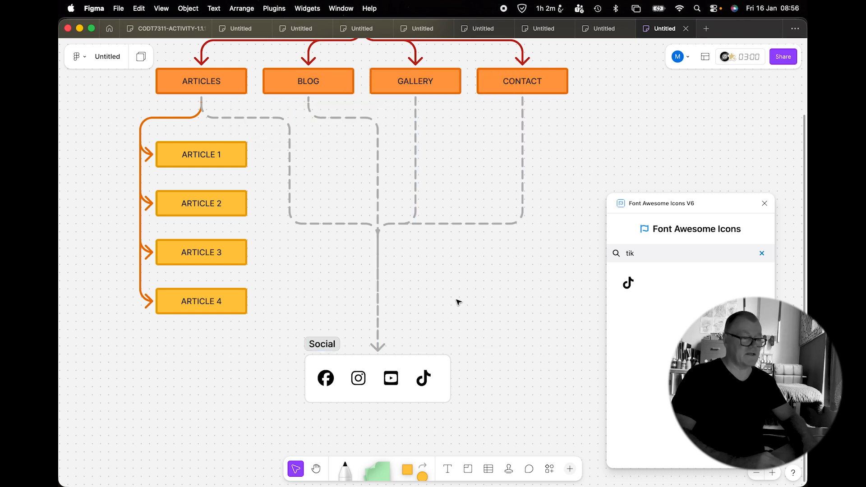
- Select the site map elements below the Site Map title and shift them down to widen the gap under the title
scroll(459, 303, down, 5)
scroll(458, 302, up, 5)
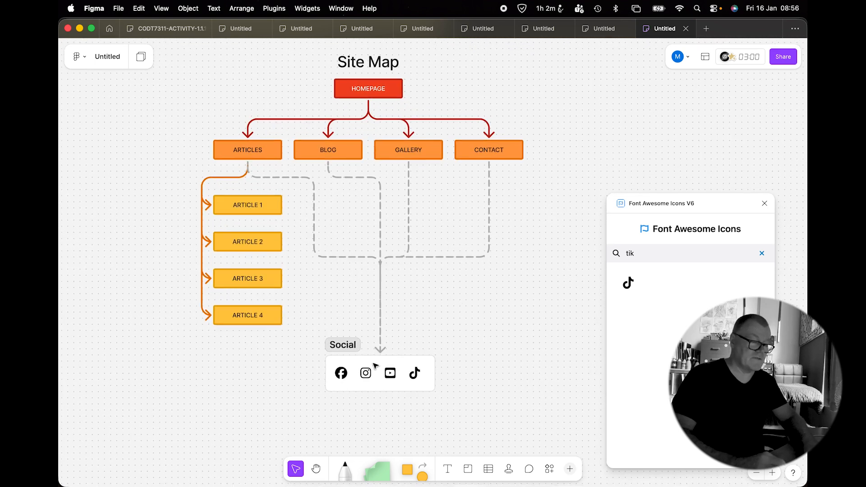
scroll(476, 314, right, 2)
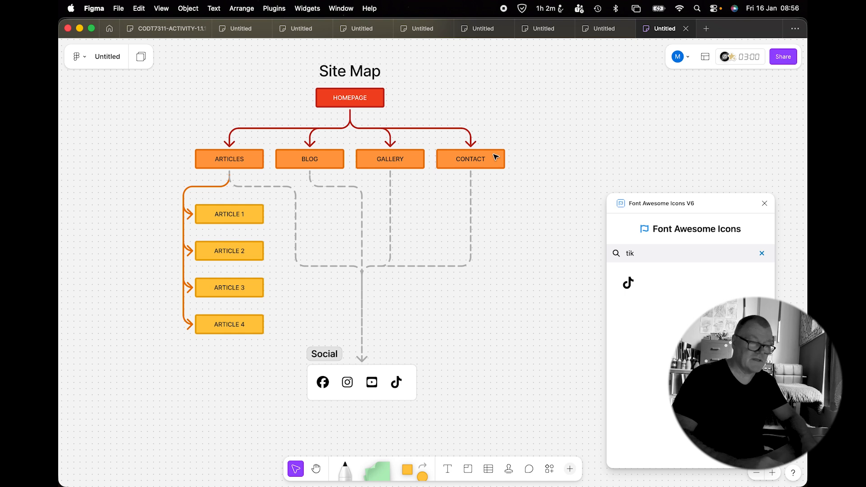
drag(517, 101, 158, 401)
key(shift+Down)
key(shift+Down)
key(shift+Down)
key(shift+Down)
key(shift+Down)
key(shift+Down)
key(shift+Down)
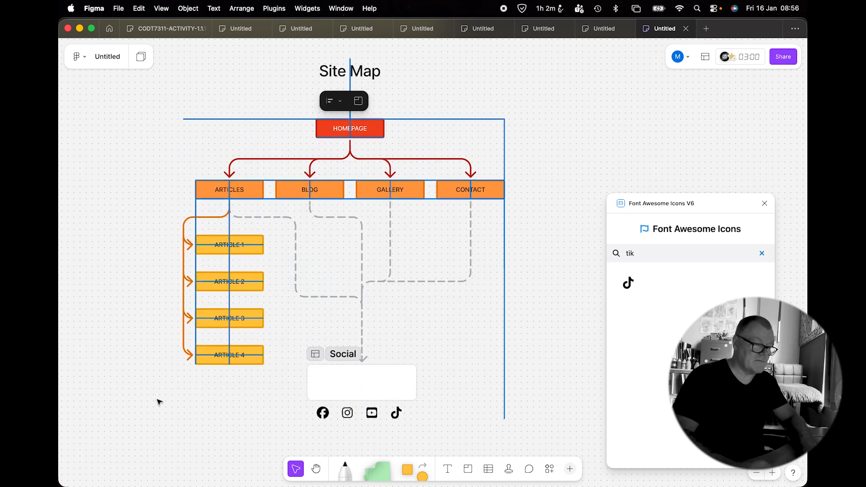
- Undo the last shift and move all site map elements below the title, including the whole Social section, down to widen the gap
key(super+z)
click(466, 398)
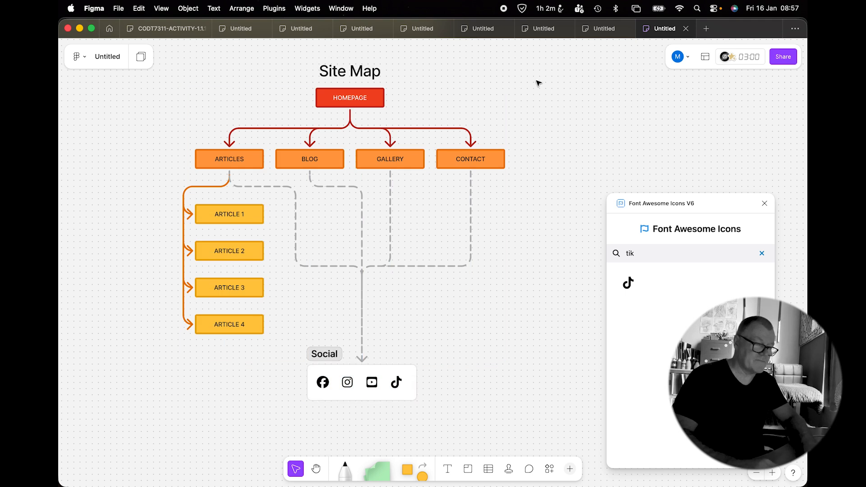
drag(537, 89, 145, 439)
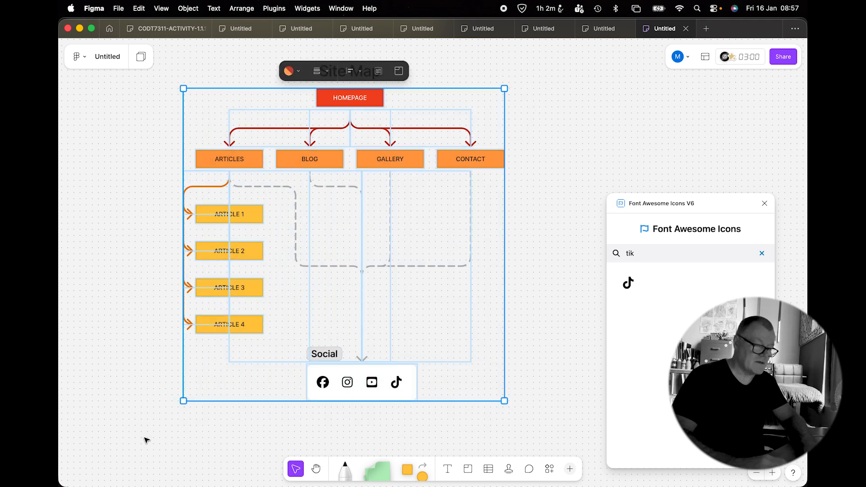
key(shift+Down)
key(shift+Down)
key(shift+Down)
key(shift+Down)
key(shift+Down)
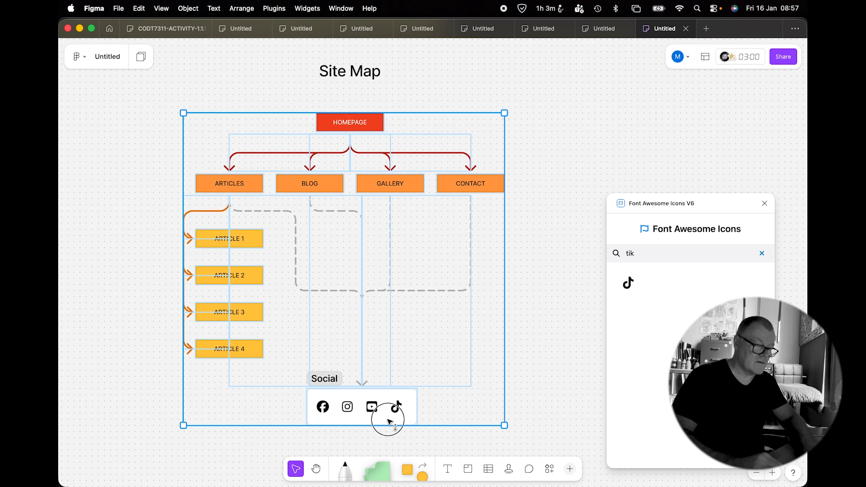
click(530, 392)
- Draw a section enclosing the whole site map from the homepage to the Social icons and name it Sitemap
click(469, 469)
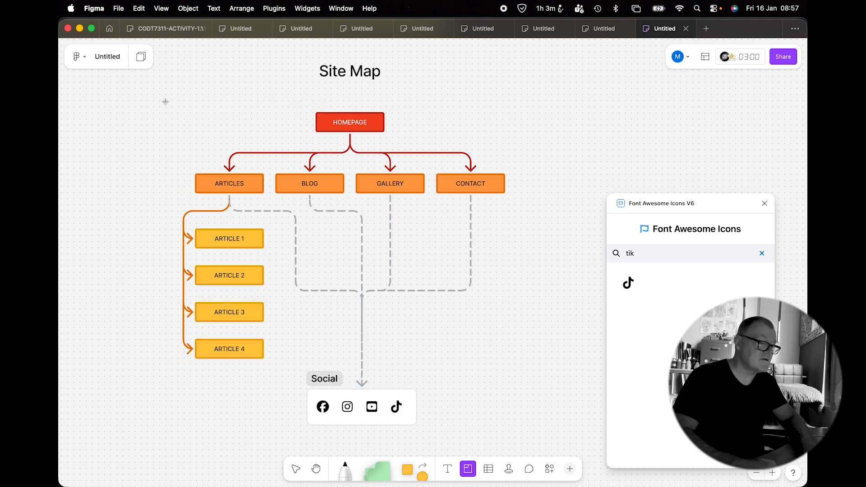
drag(166, 101, 479, 365)
drag(528, 425, 534, 438)
double_click(183, 91)
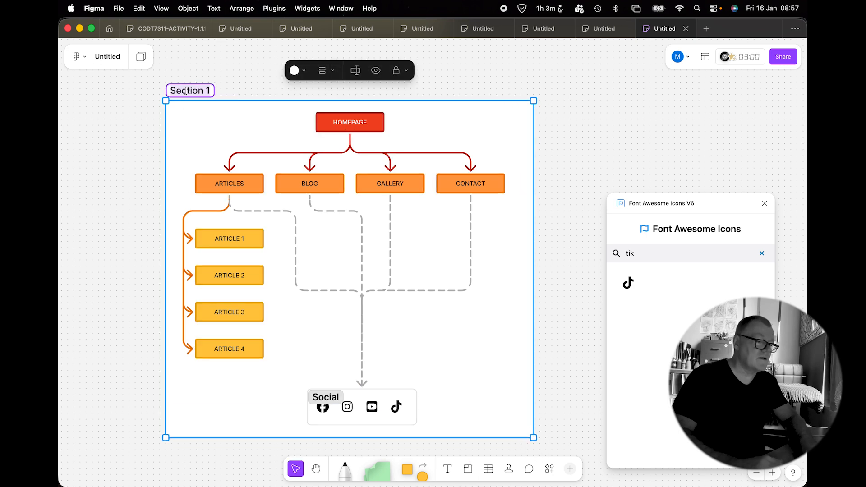
text(Sitemap)
click(498, 79)
- Delete the separate Site Map title text above the new section
click(363, 76)
key(Delete)
click(345, 76)
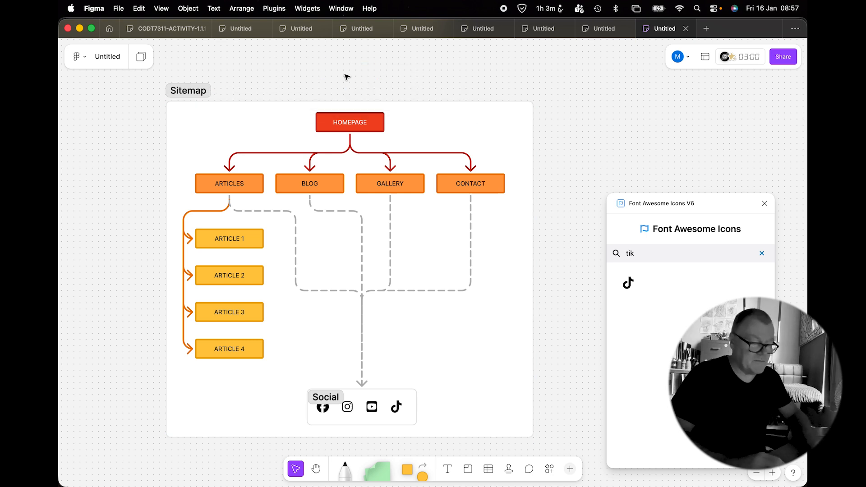
- Close the Font Awesome Icons V6 plugin window to leave the board clear around the centred site map
scroll(347, 76, left, 2)
scroll(347, 77, down, 1)
scroll(347, 76, down, 1)
scroll(347, 77, up, 2)
scroll(346, 77, left, 1)
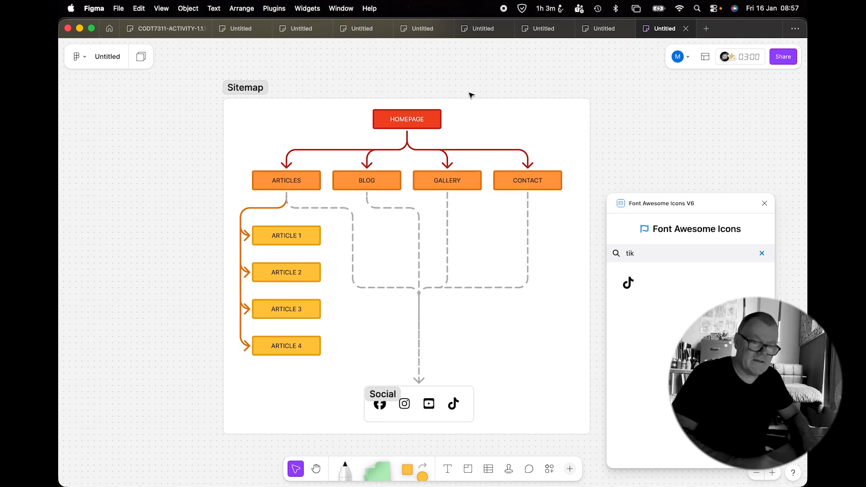
click(764, 204)
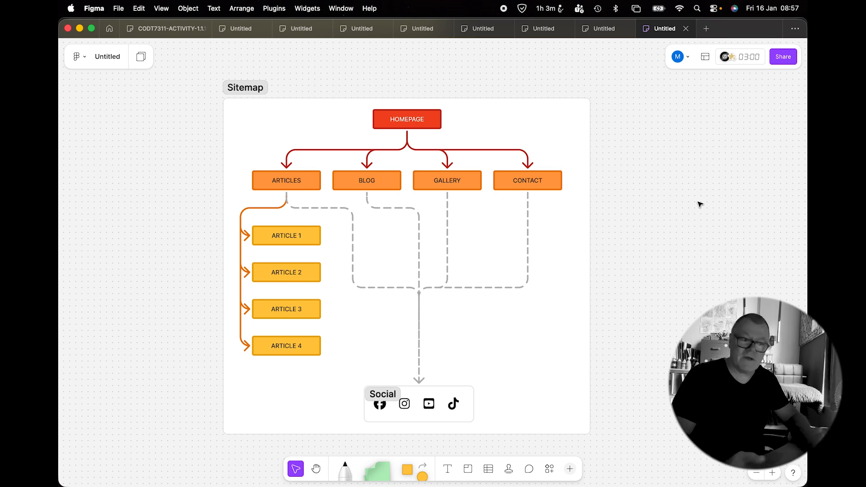
- Review the board's sharing options, including who has access and the link to copy, and close them
click(783, 58)
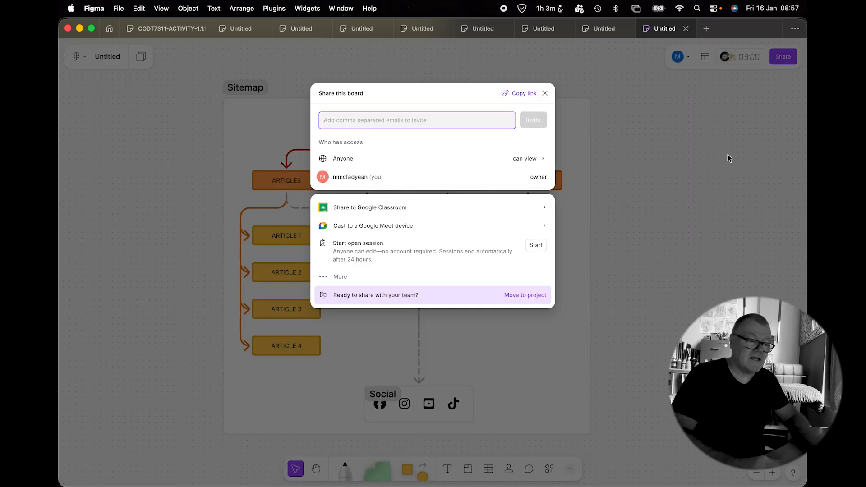
click(545, 94)
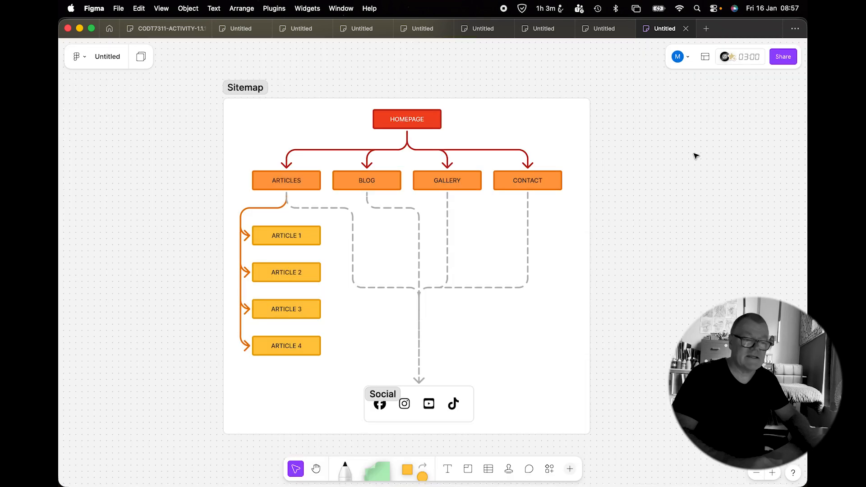